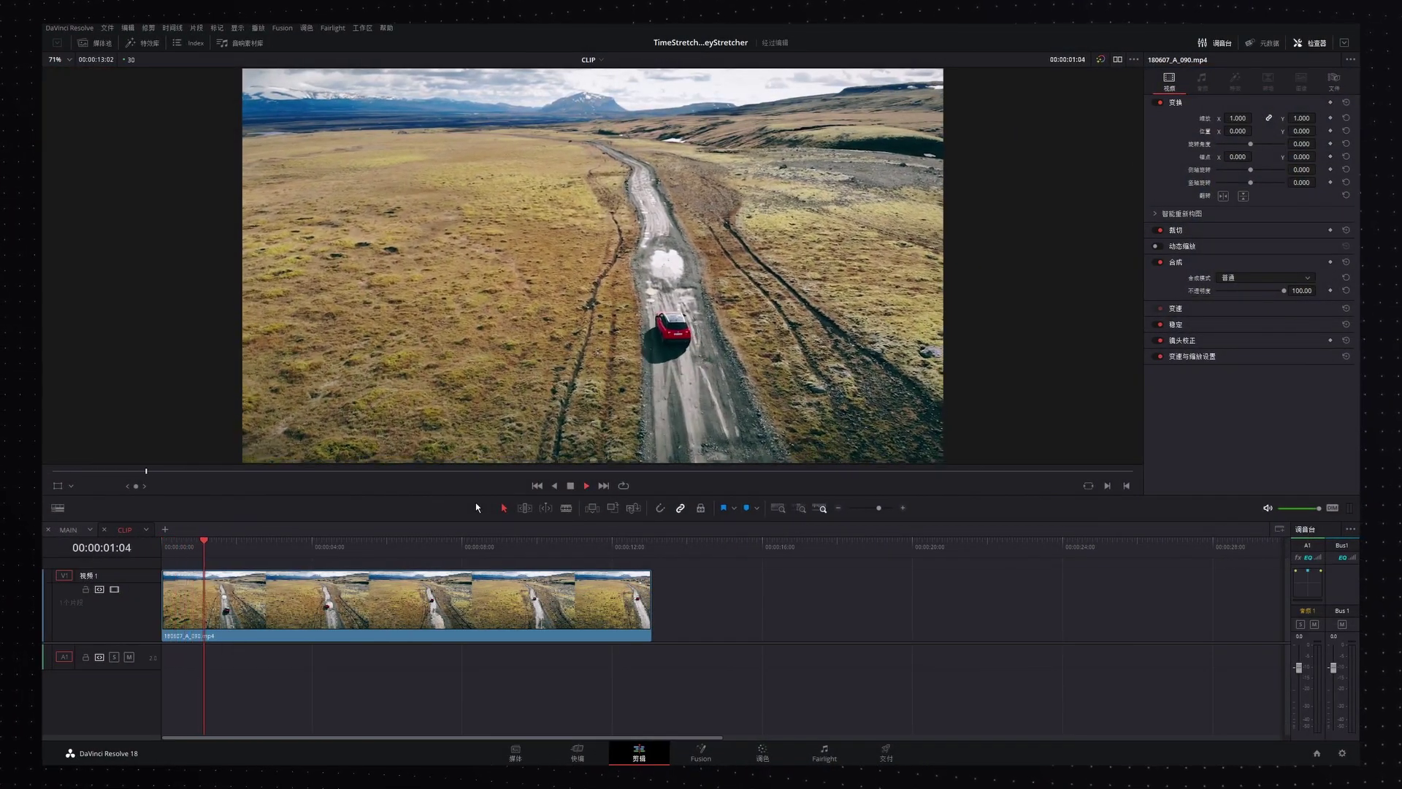
Open the drone clip in Fusion and insert a Time Stretcher node between MediaIn1 and MediaOut1
{"action": "right_click", "coordinate": [412, 593]}
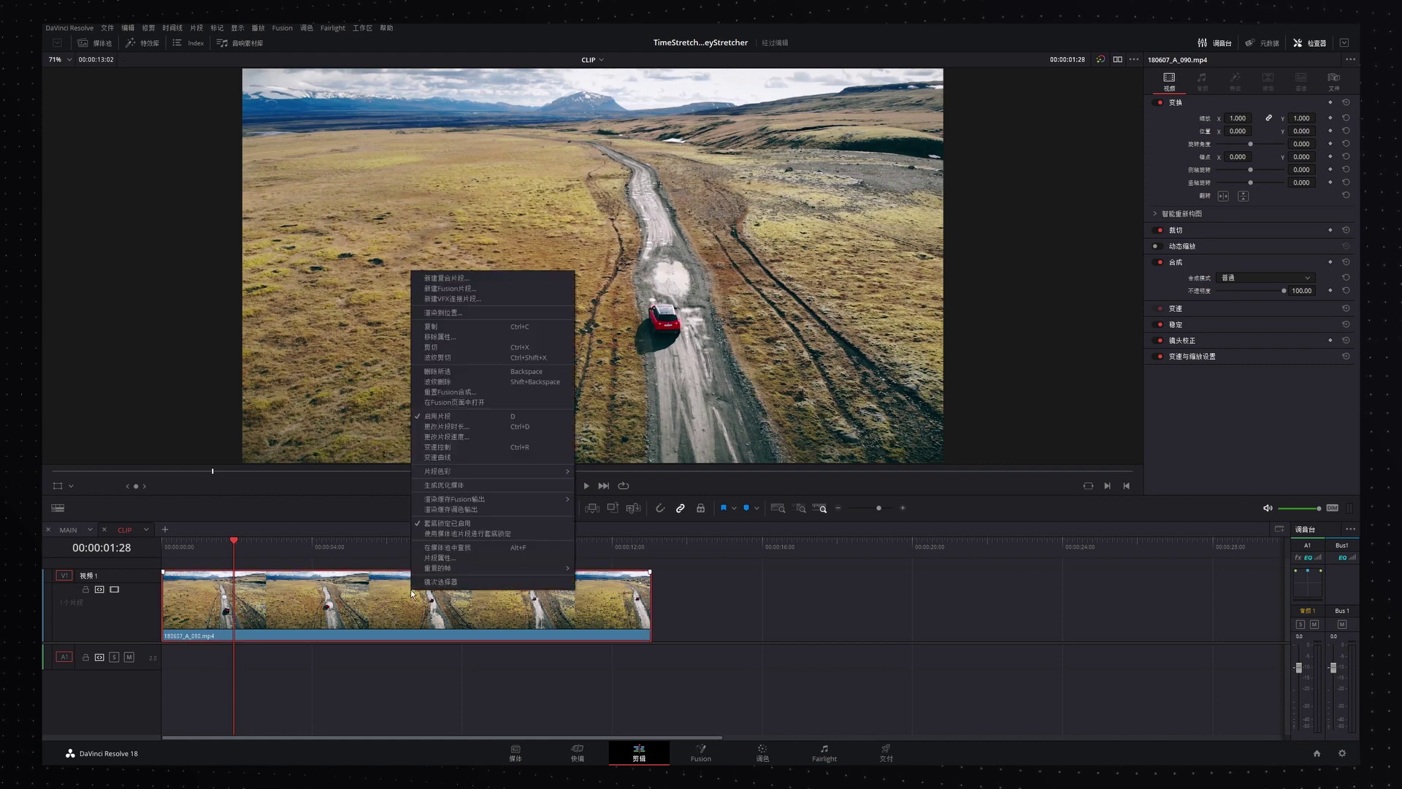
{"action": "left_click", "coordinate": [471, 402]}
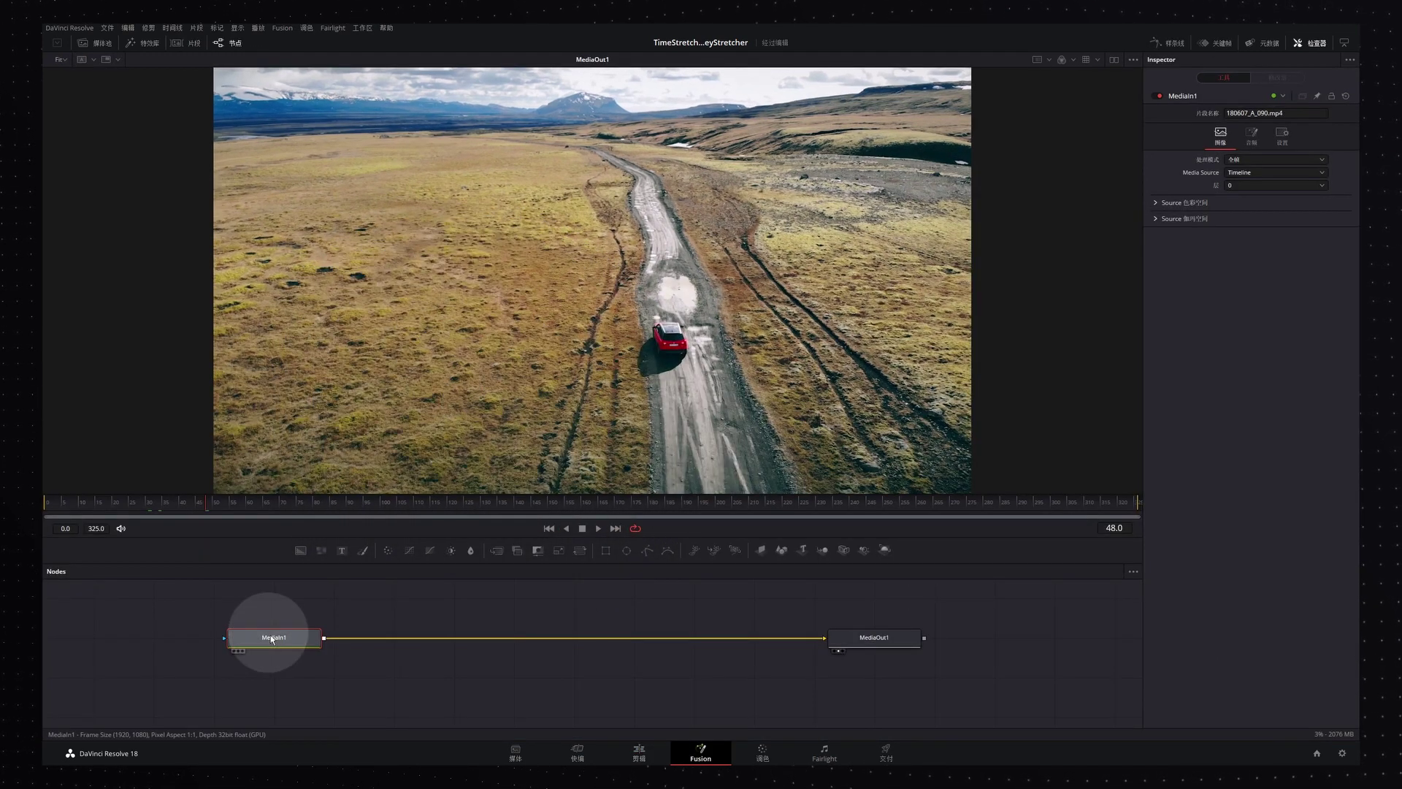
{"action": "key", "text": "shift+space"}
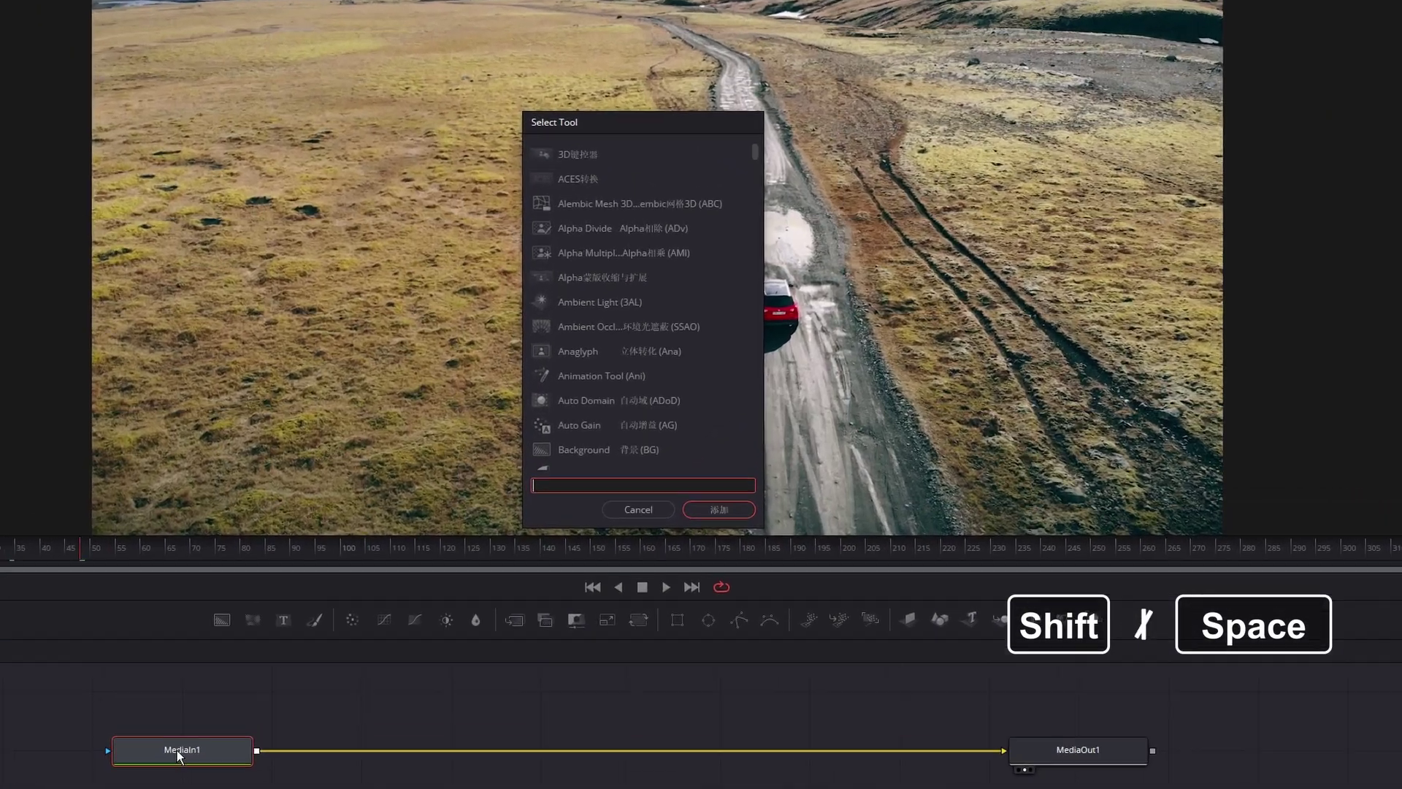
{"action": "type", "text": "time"}
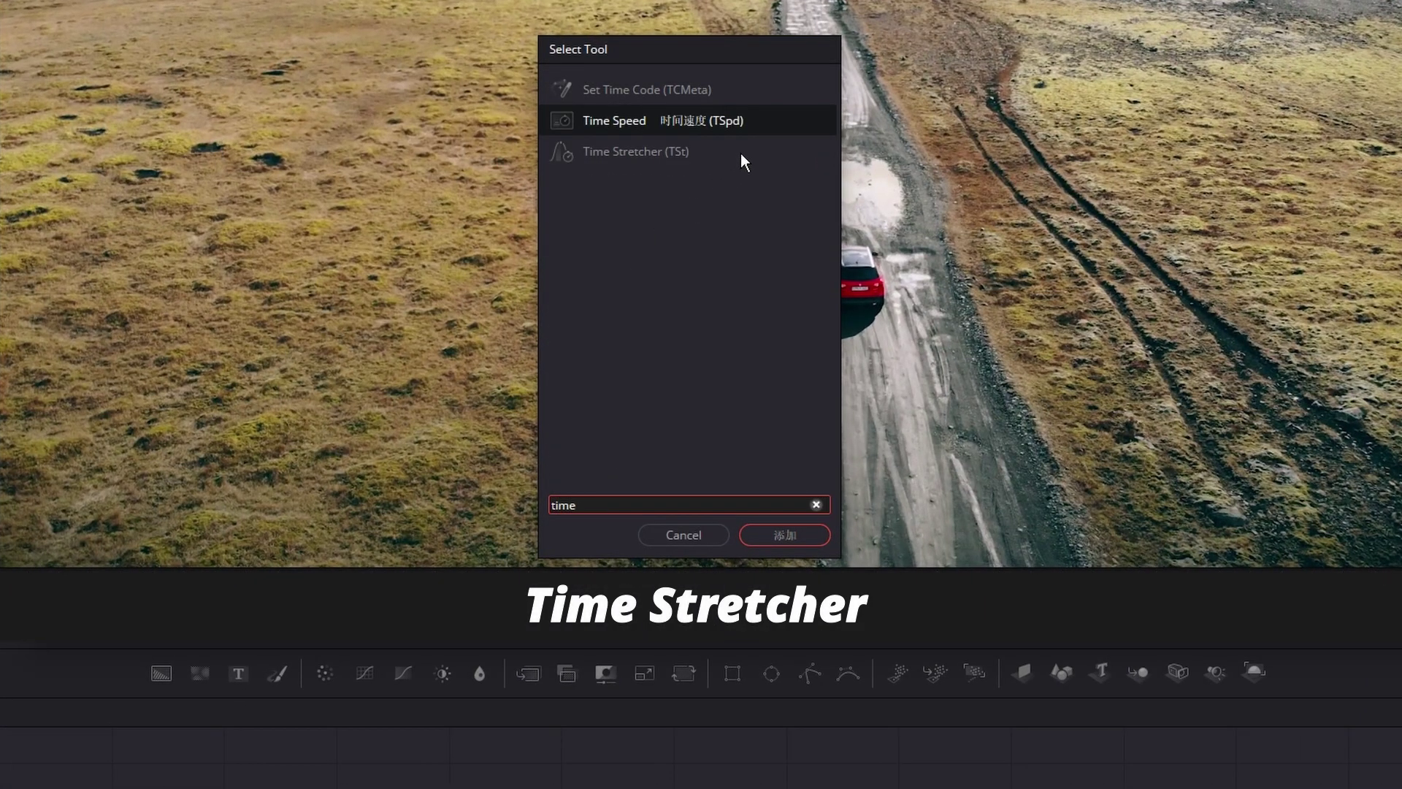
{"action": "left_click", "coordinate": [740, 152]}
{"action": "left_click", "coordinate": [783, 534]}
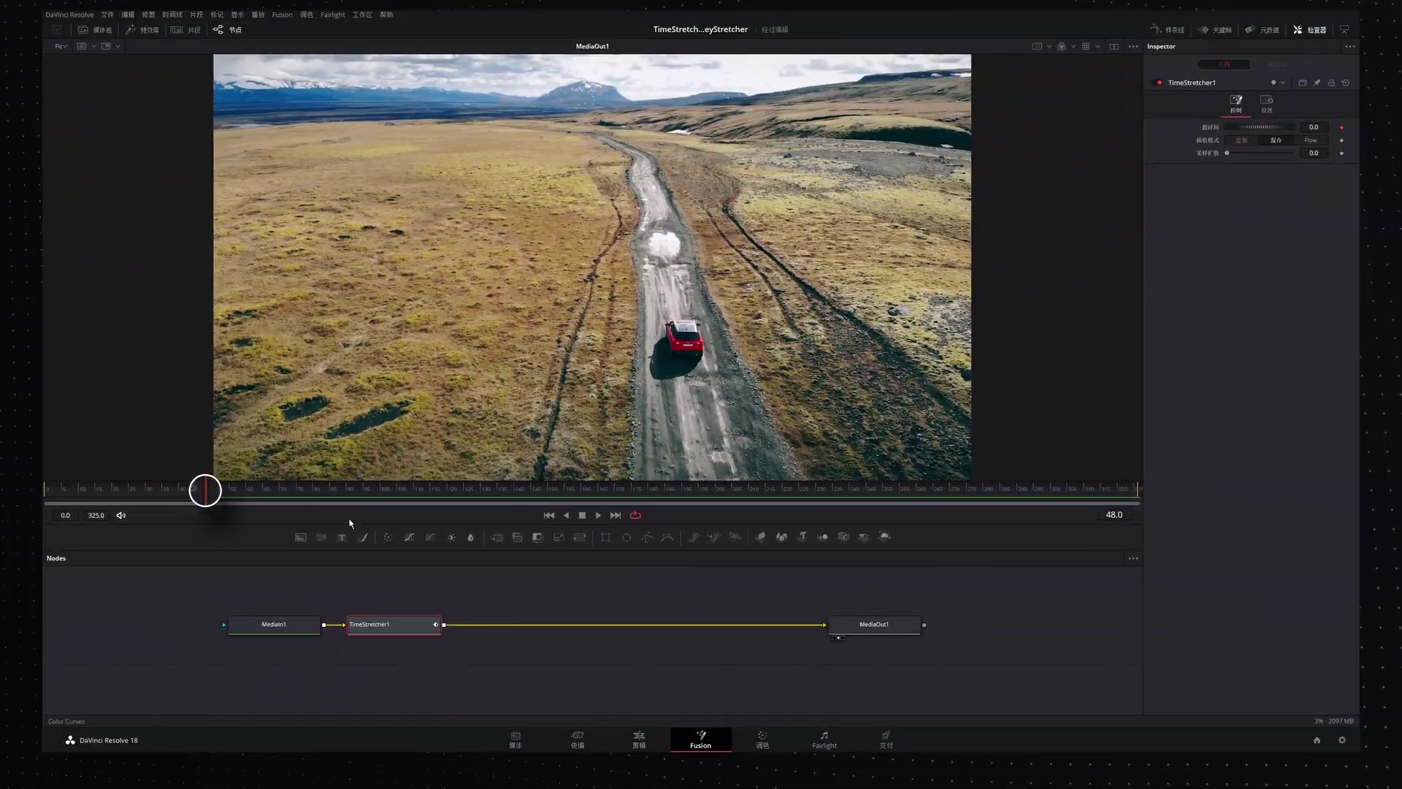
{"action": "left_click", "coordinate": [169, 488]}
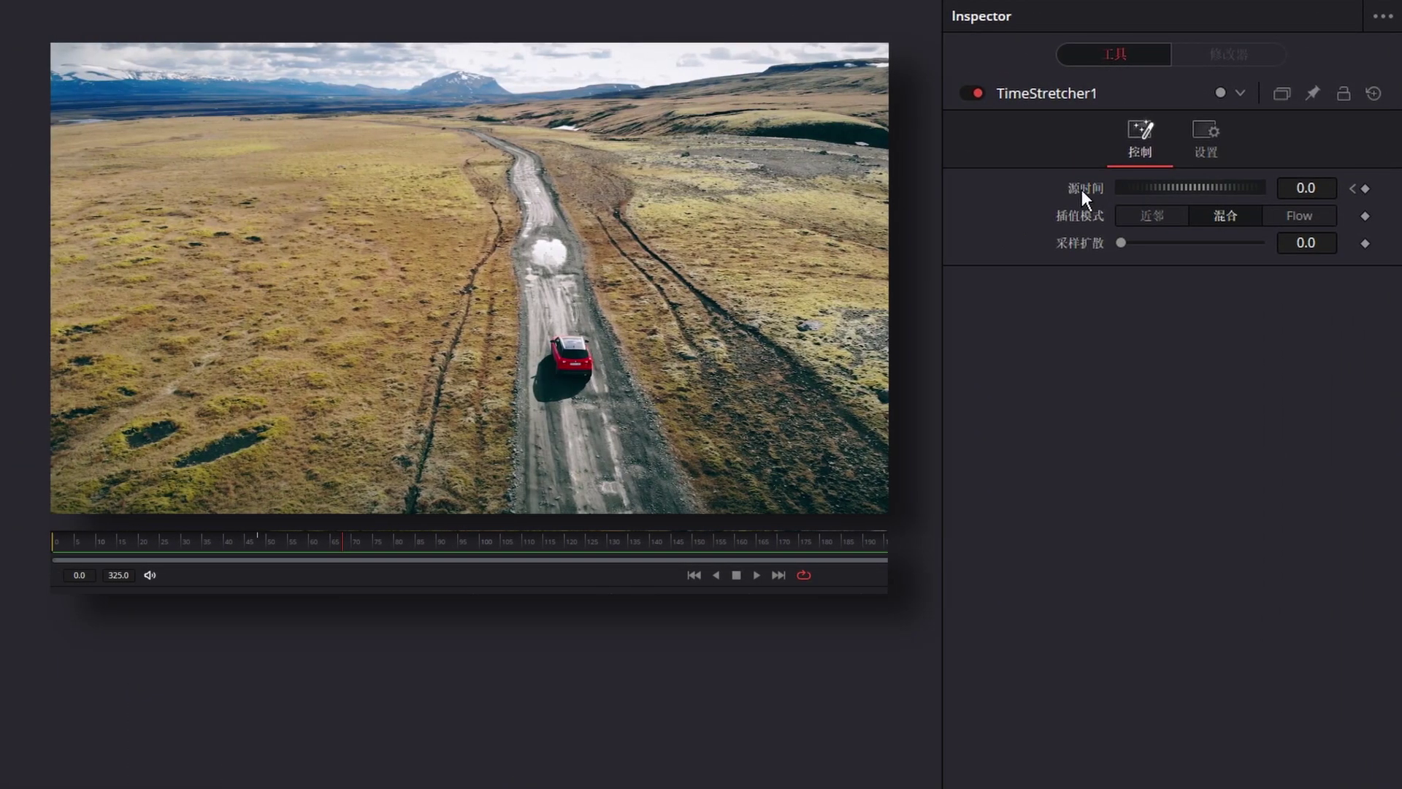
Clear TimeStretcher1's automatic Source Time animation and scrub Source Time past 200 by hand
{"action": "left_click", "coordinate": [1083, 187]}
{"action": "mouse_move", "coordinate": [1151, 189]}
{"action": "left_mouse_down"}
{"action": "mouse_move", "coordinate": [1172, 190]}
{"action": "mouse_move", "coordinate": [1158, 189]}
{"action": "left_mouse_up"}
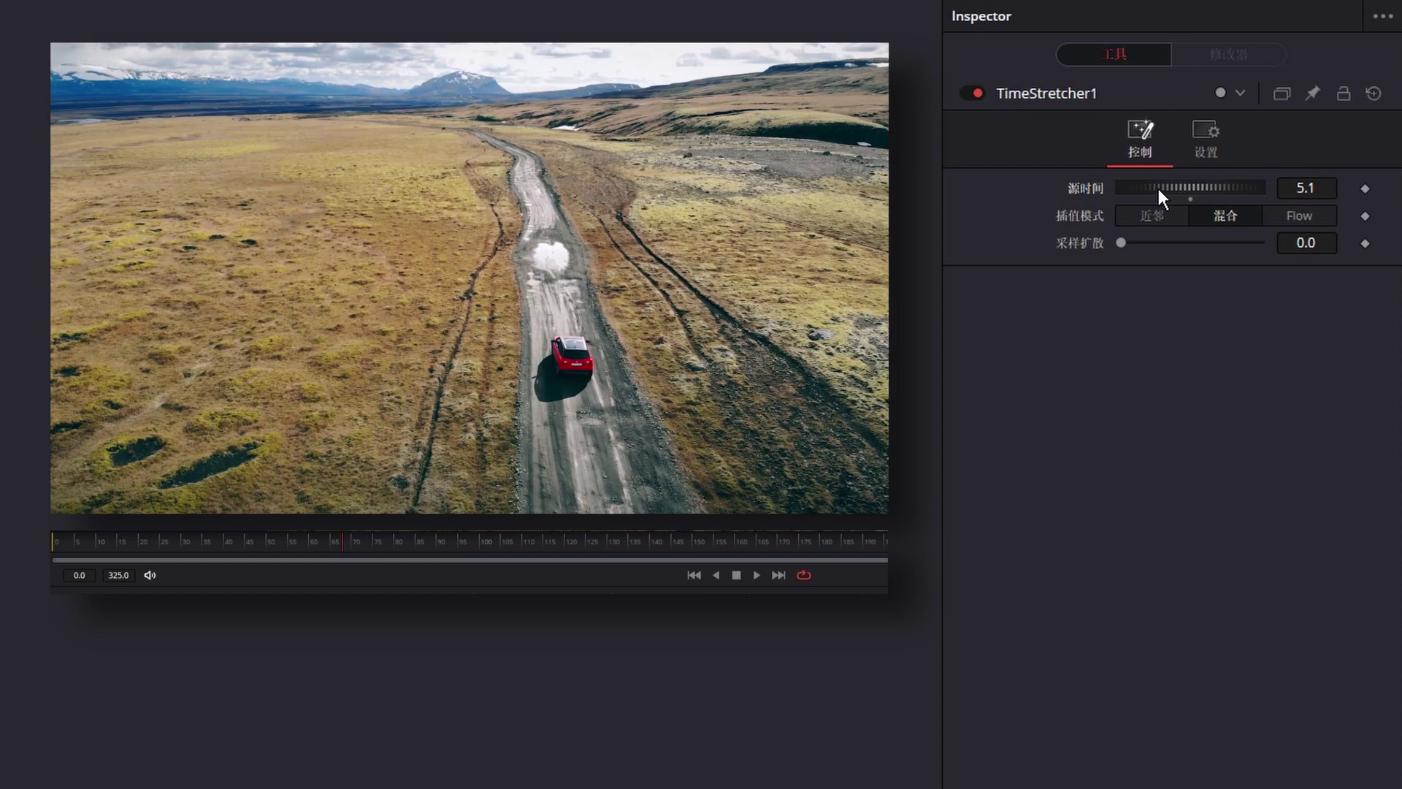
{"action": "left_click_drag", "start_coordinate": [1142, 184], "coordinate": [1259, 186]}
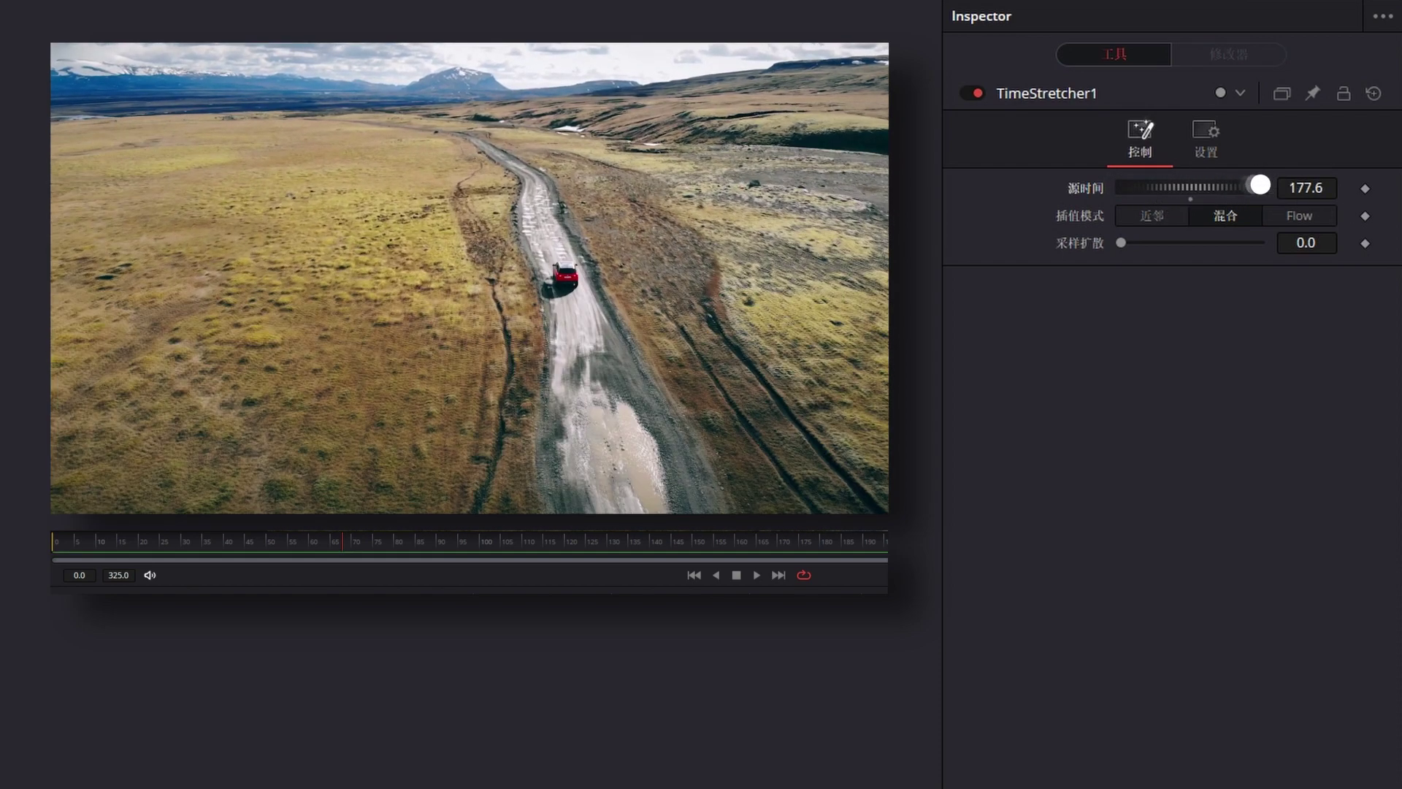
{"action": "left_click_drag", "start_coordinate": [1143, 187], "coordinate": [1258, 194]}
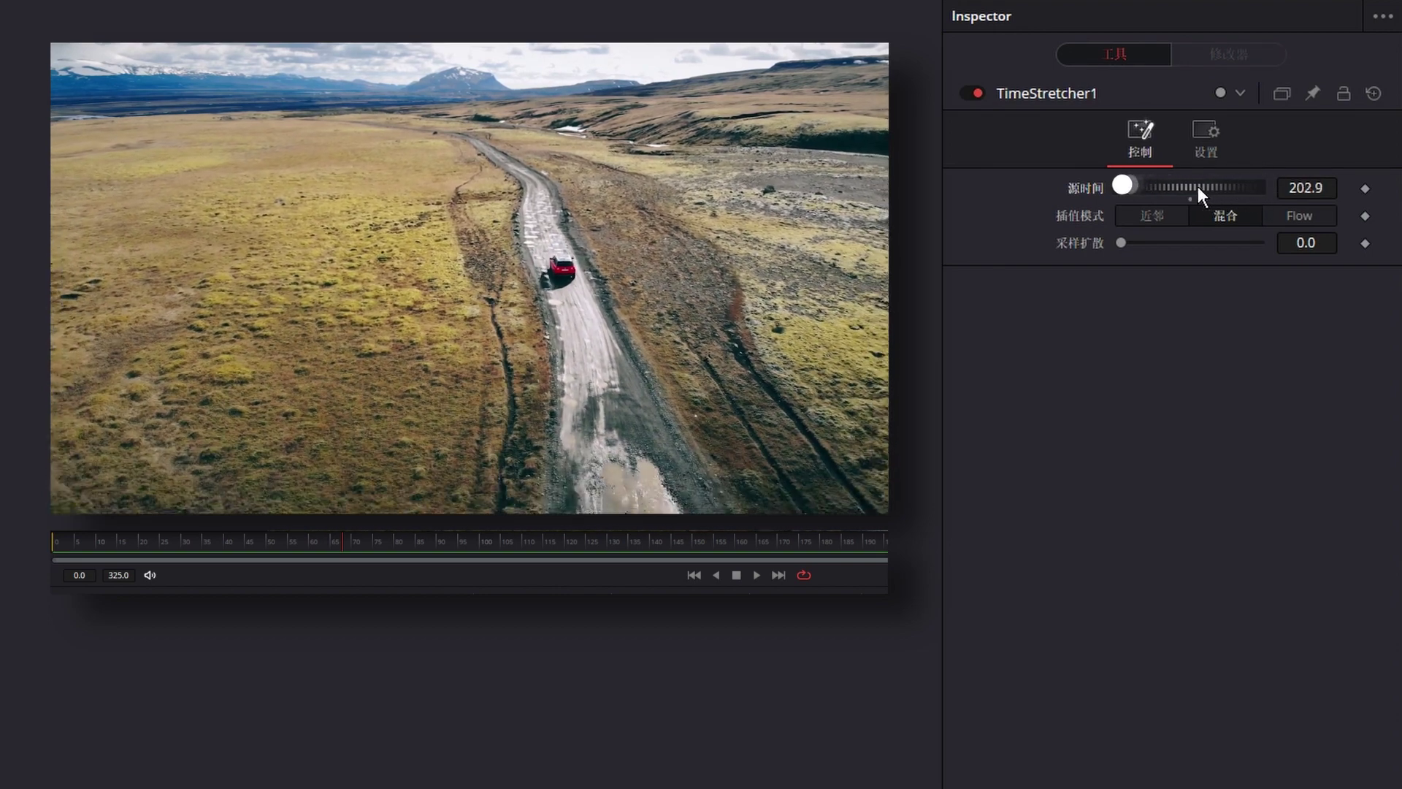
{"action": "left_click_drag", "start_coordinate": [1258, 193], "coordinate": [1078, 186]}
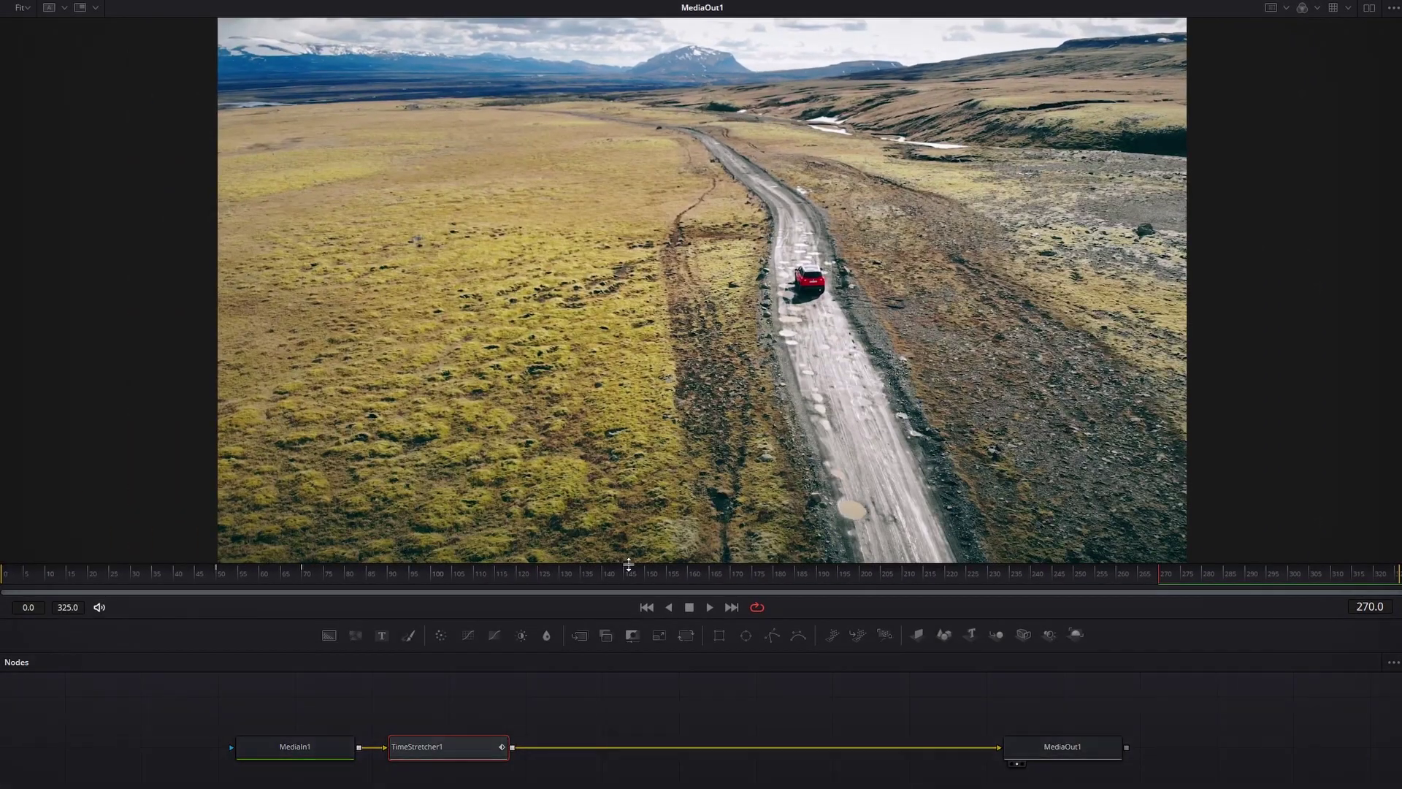
Play back the retimed drone footage
{"action": "key", "text": "space"}
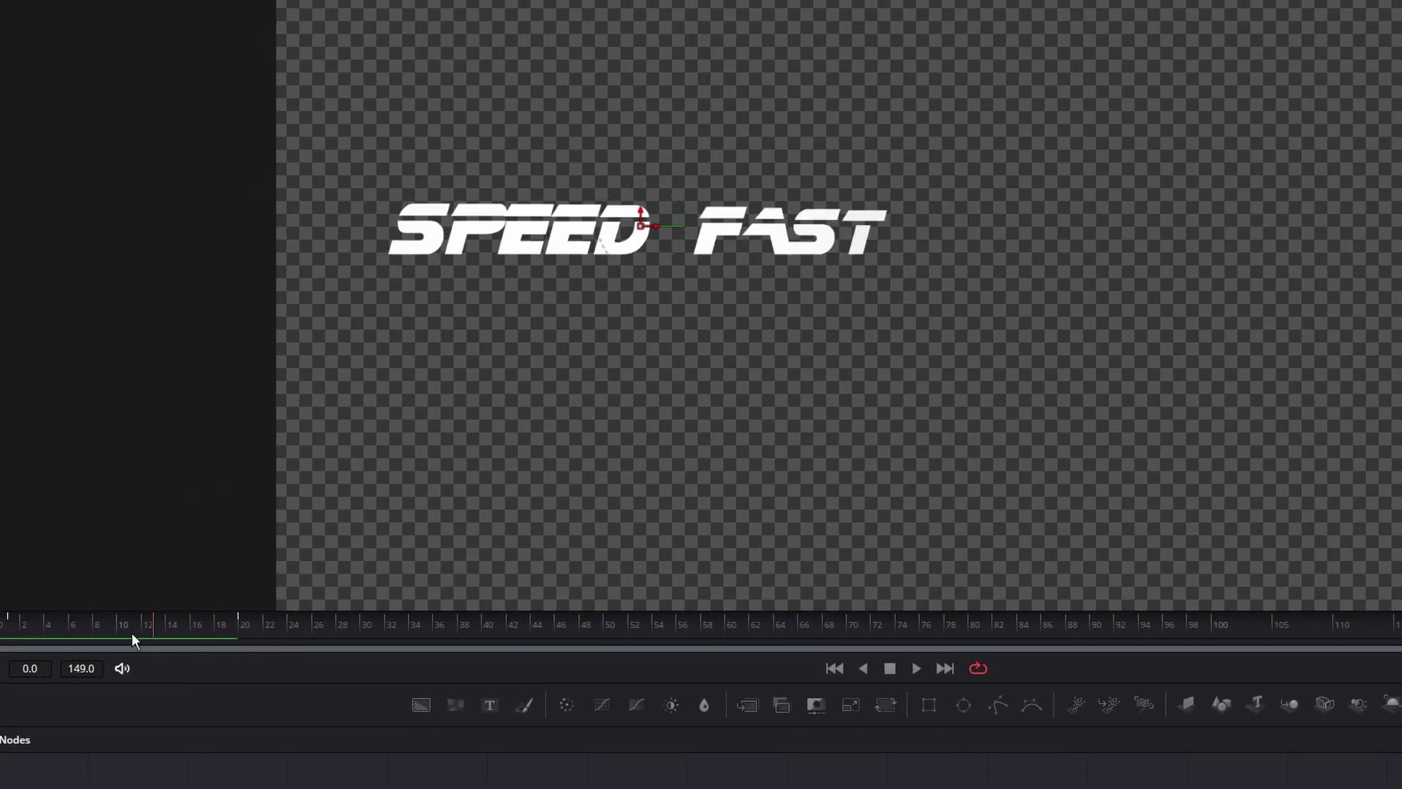
Scrub the SPEED FAST title's opening frames, copy the Text1 node, and return to the Edit page
{"action": "left_click", "coordinate": [54, 506]}
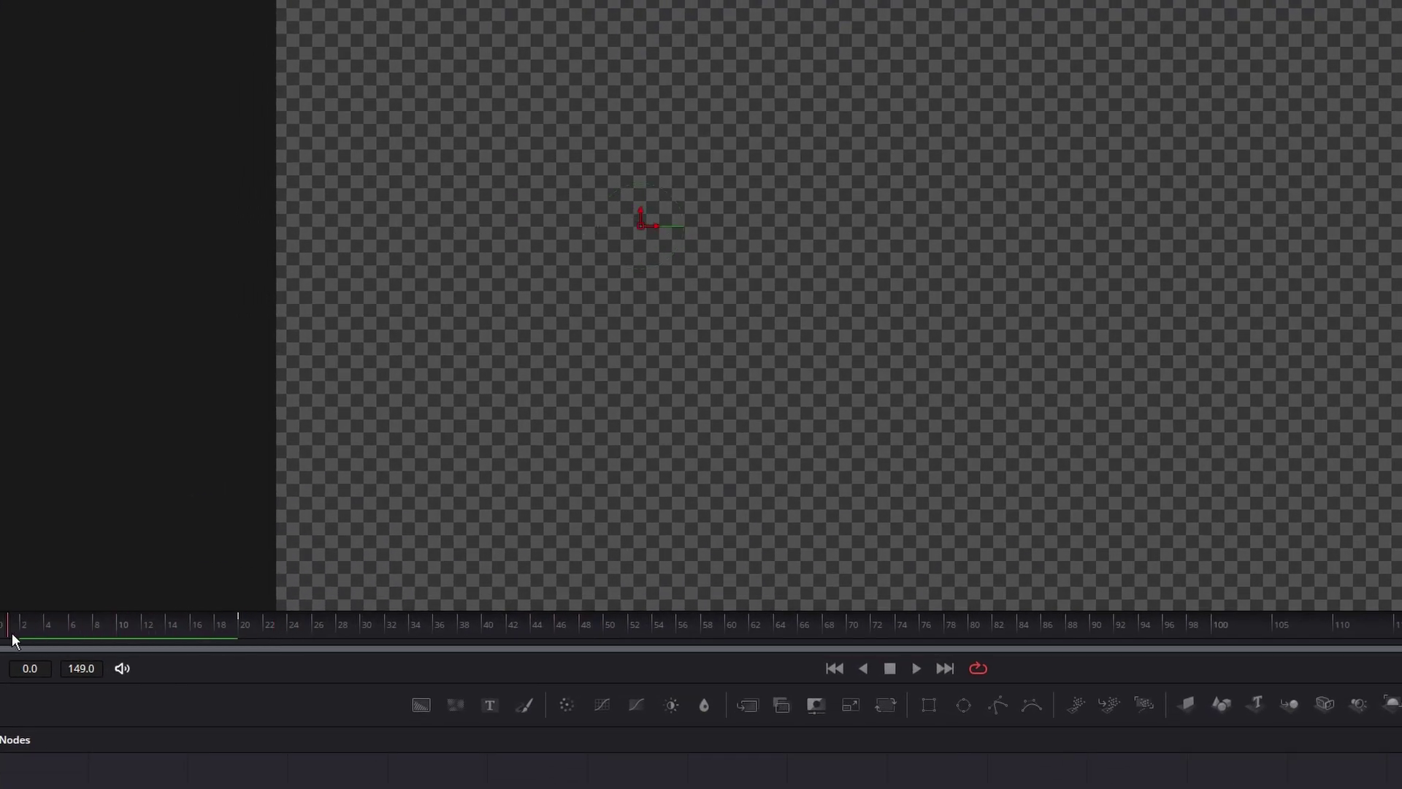
{"action": "left_click_drag", "start_coordinate": [11, 634], "coordinate": [287, 625]}
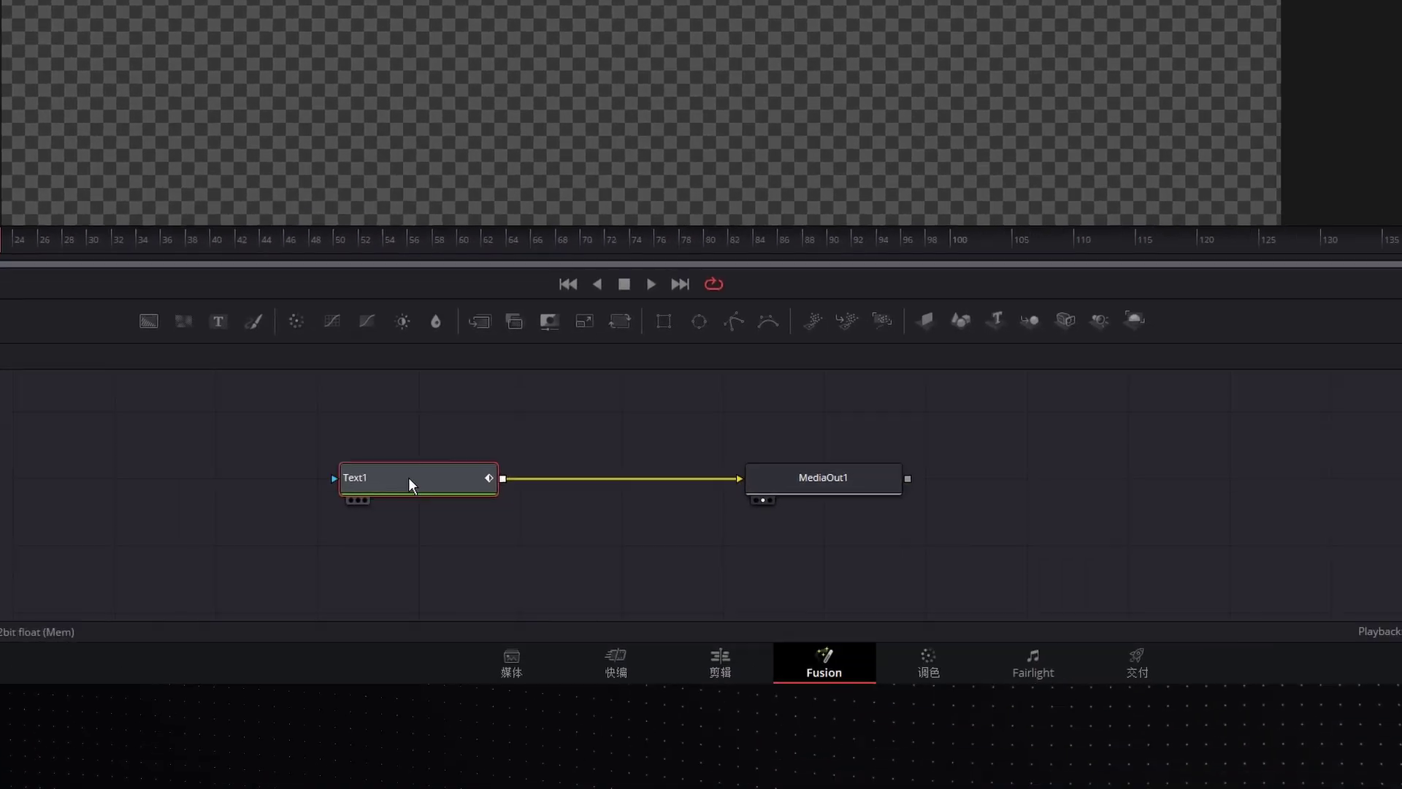
{"action": "key", "text": "ctrl+c"}
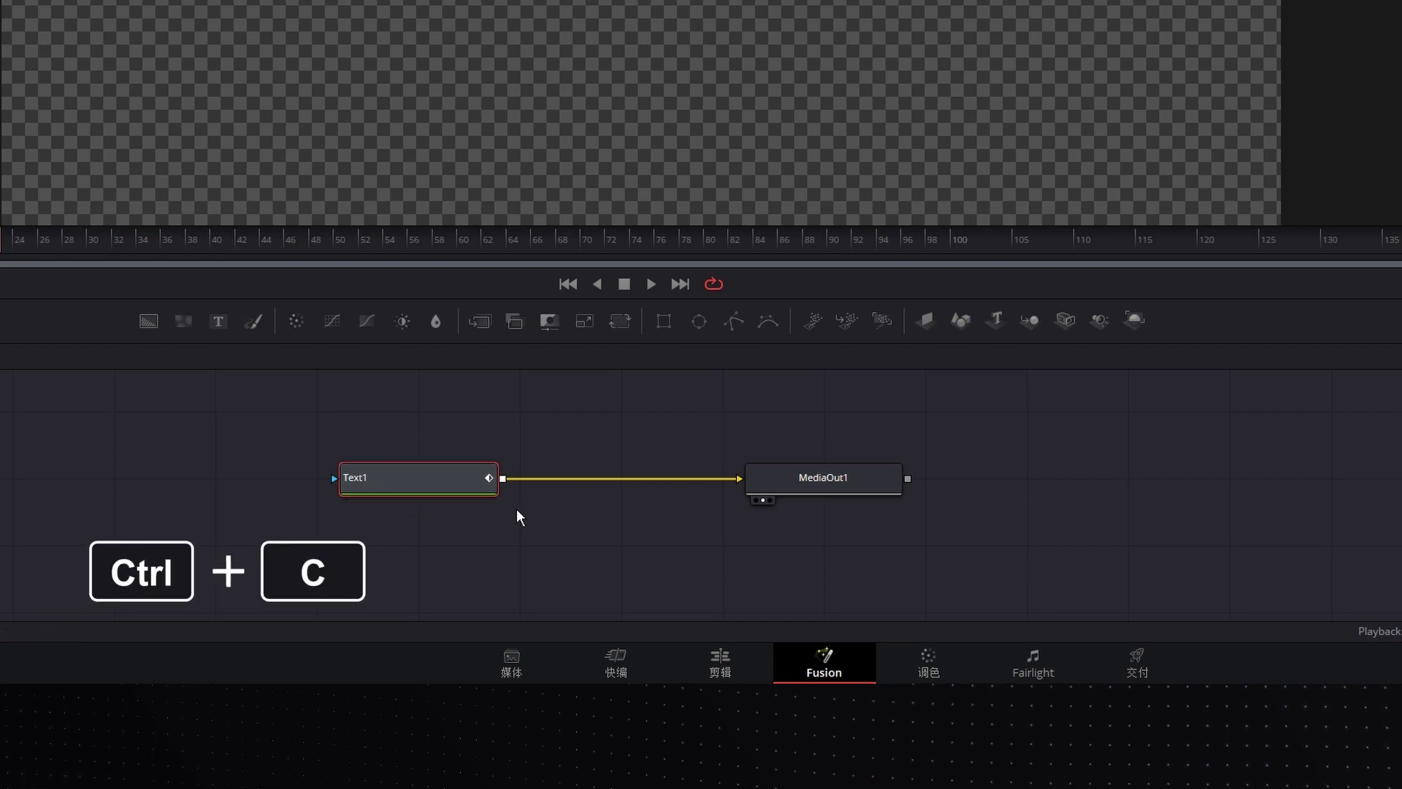
{"action": "left_click", "coordinate": [742, 655]}
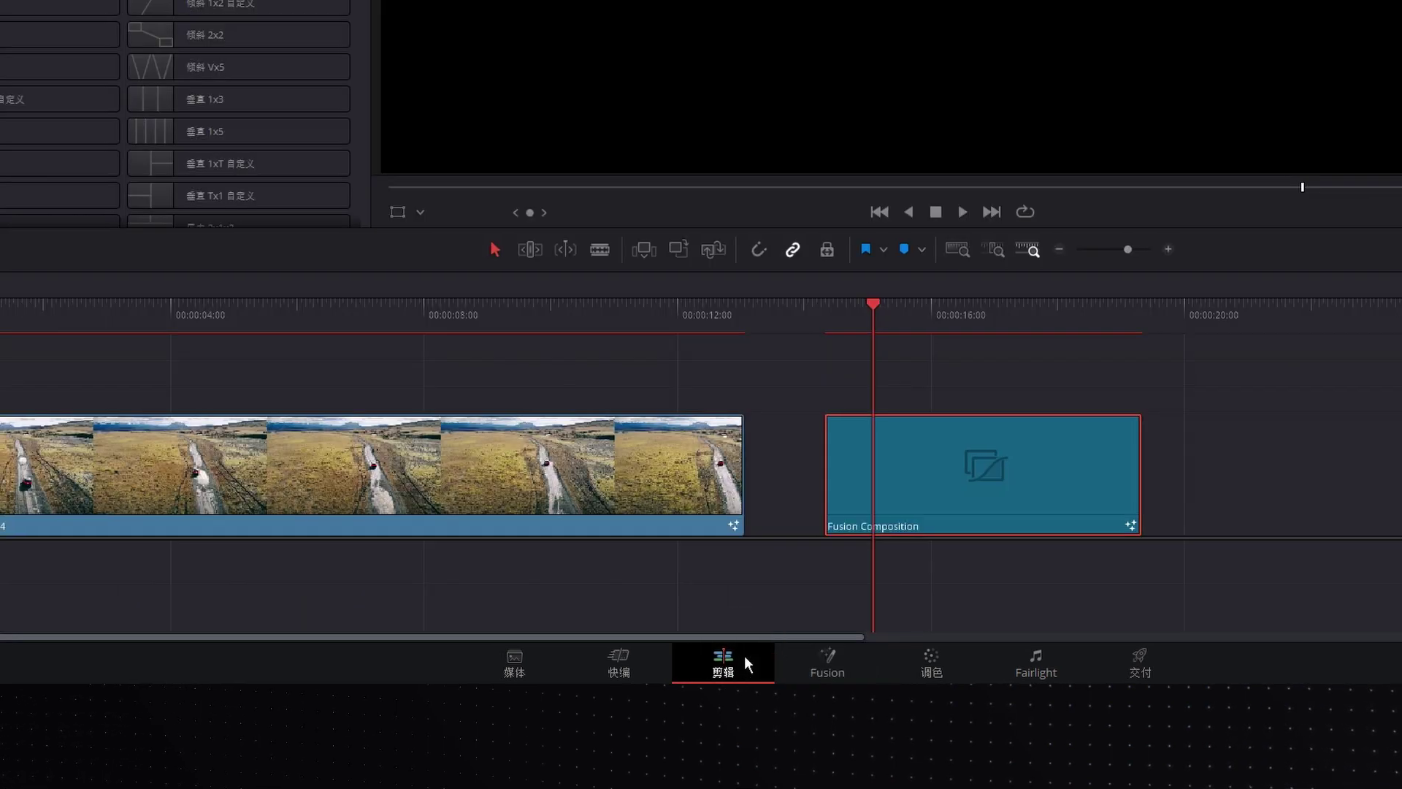
Trim both the start and end of the drone clip, then open it on the Fusion page
{"action": "left_click_drag", "start_coordinate": [289, 461], "coordinate": [421, 461]}
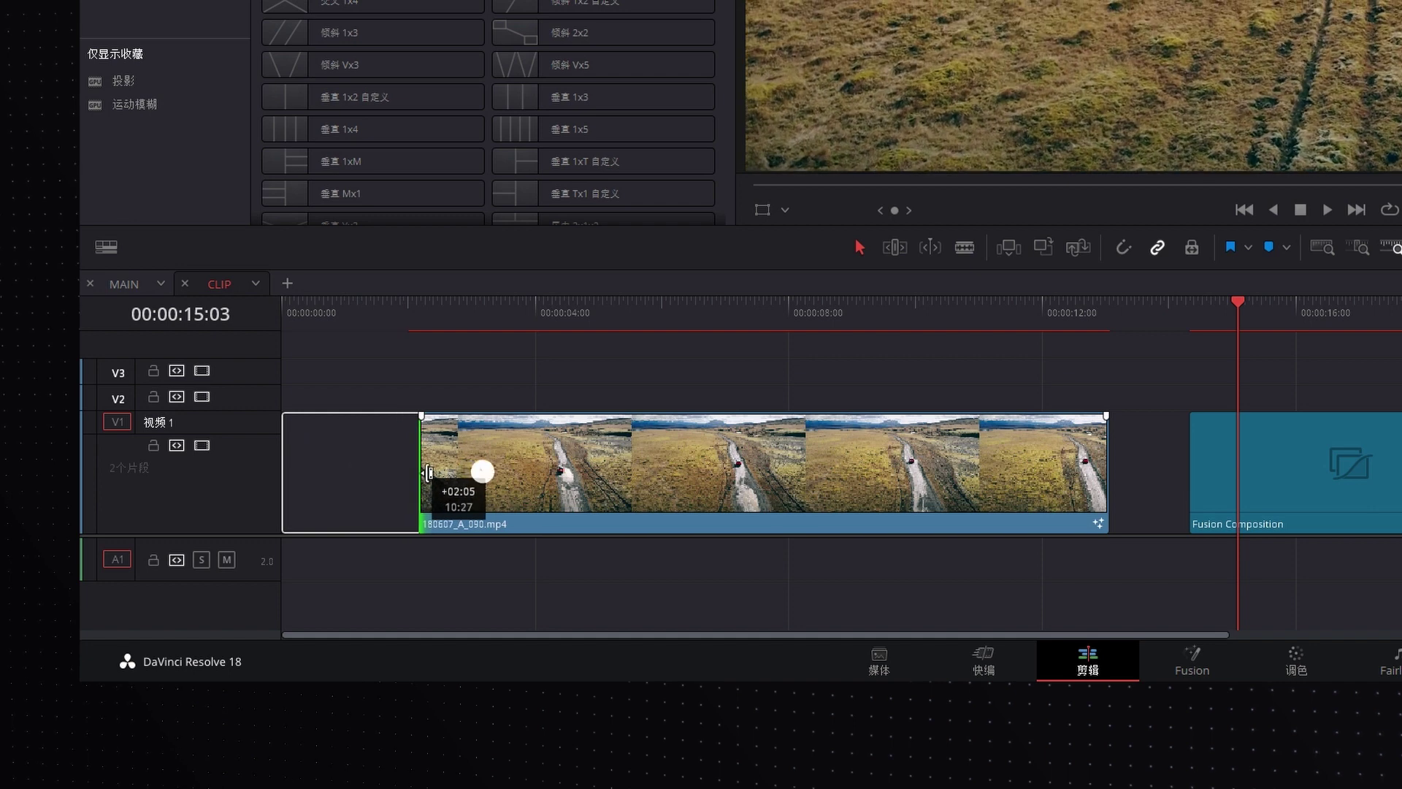
{"action": "left_click_drag", "start_coordinate": [1097, 469], "coordinate": [898, 471]}
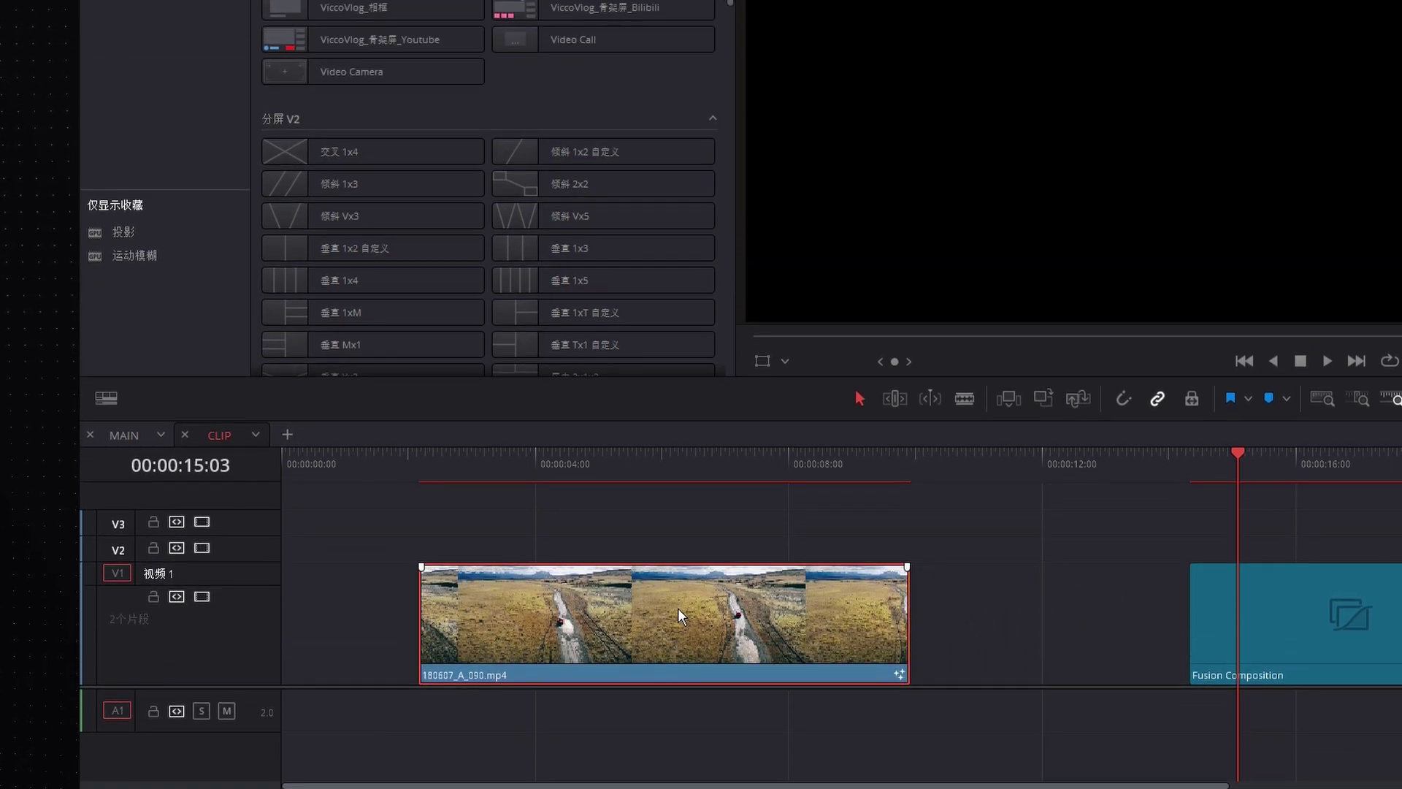
{"action": "right_click", "coordinate": [678, 456]}
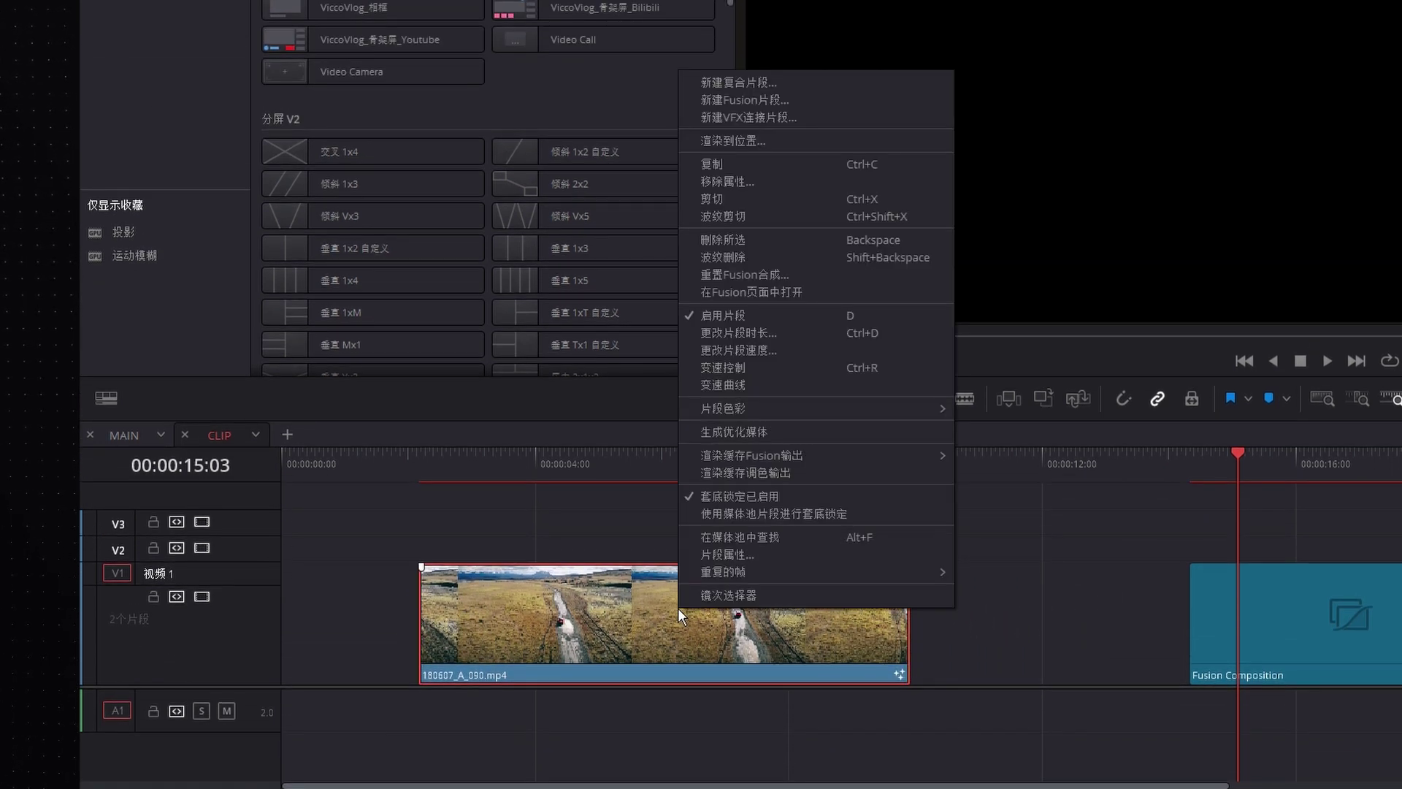
{"action": "left_click", "coordinate": [829, 292]}
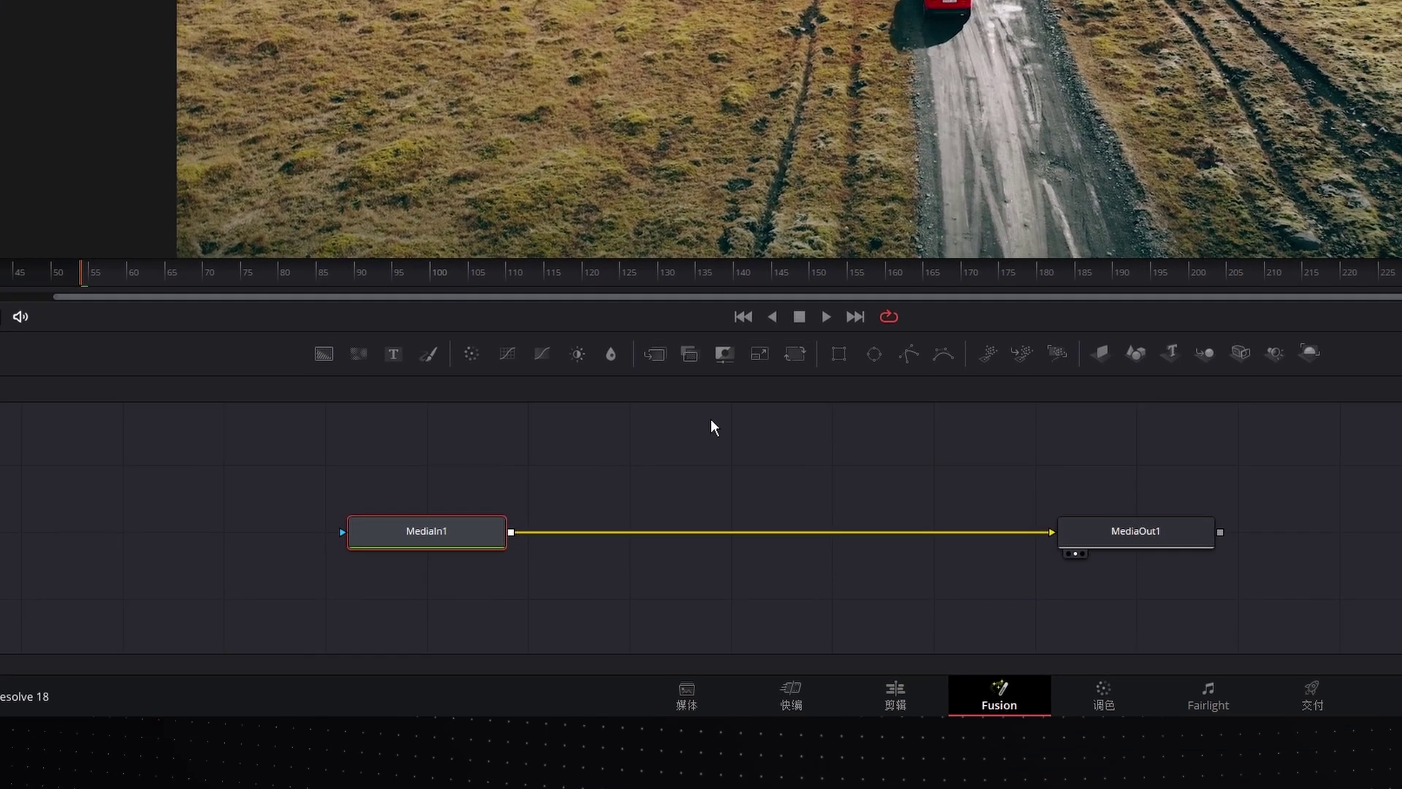
Paste the Text1 title node and merge it over MediaIn1's drone footage, scrubbing to check
{"action": "left_click", "coordinate": [624, 358]}
{"action": "key", "text": "ctrl+v"}
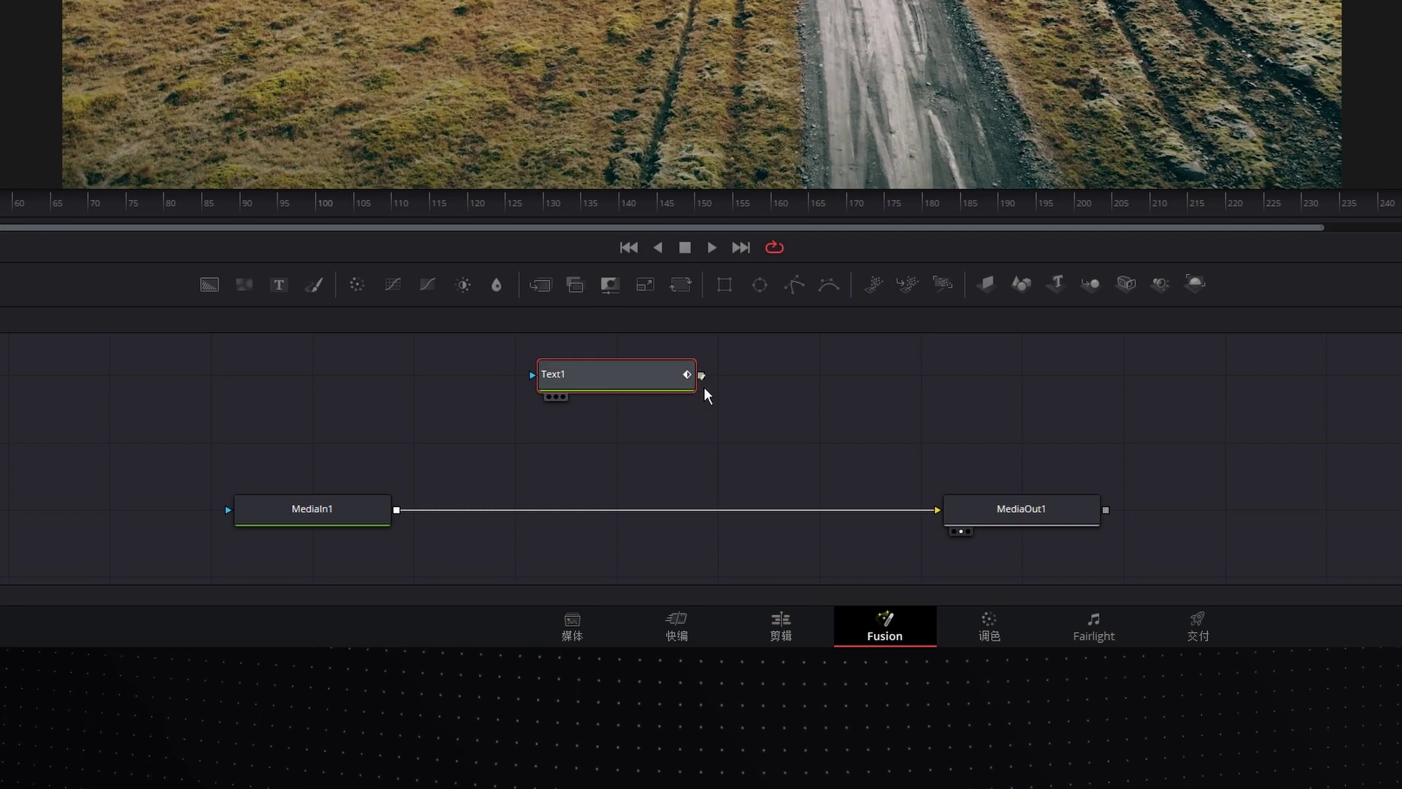
{"action": "left_click_drag", "start_coordinate": [400, 509], "coordinate": [398, 509]}
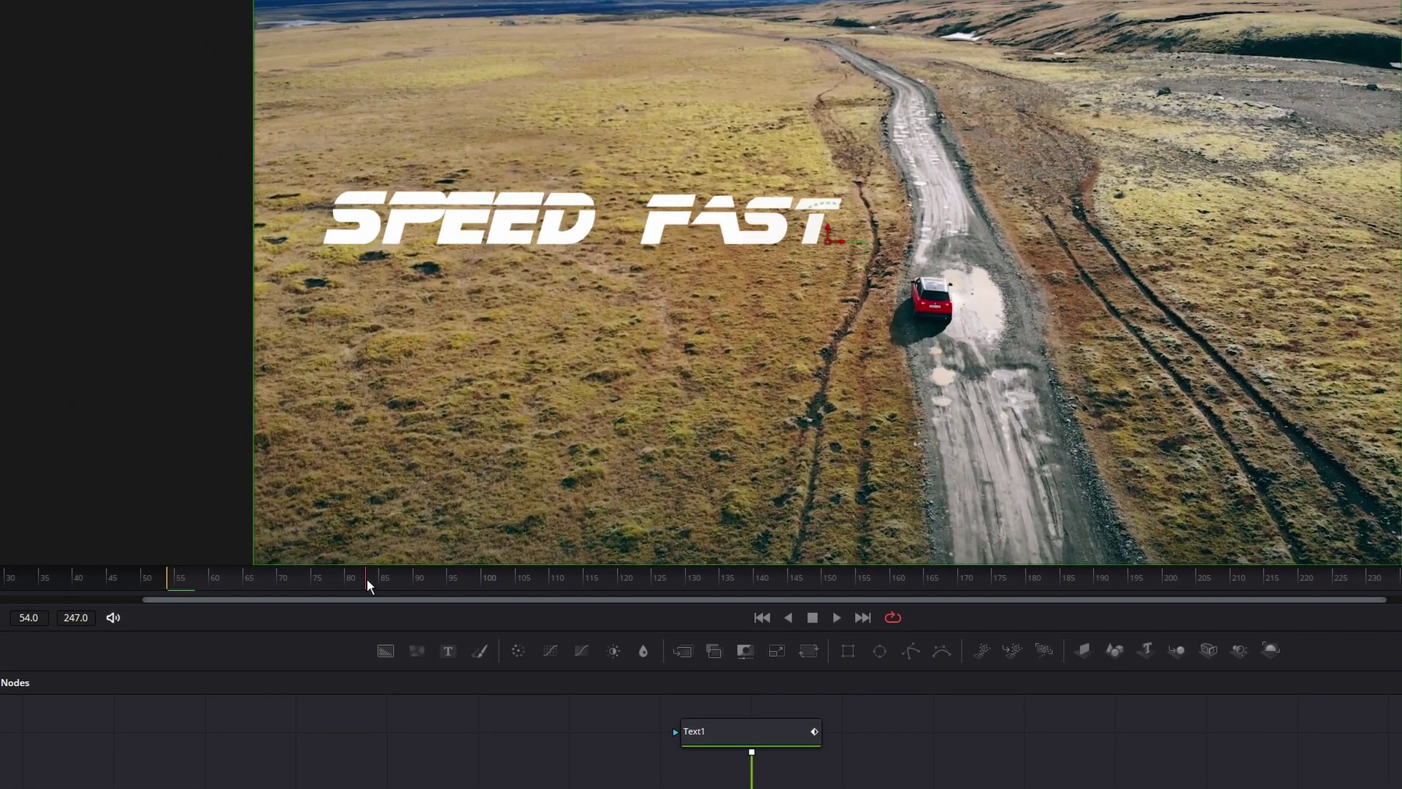
{"action": "mouse_move", "coordinate": [366, 578]}
{"action": "left_mouse_down"}
{"action": "mouse_move", "coordinate": [186, 581]}
{"action": "mouse_move", "coordinate": [401, 587]}
{"action": "left_mouse_up"}
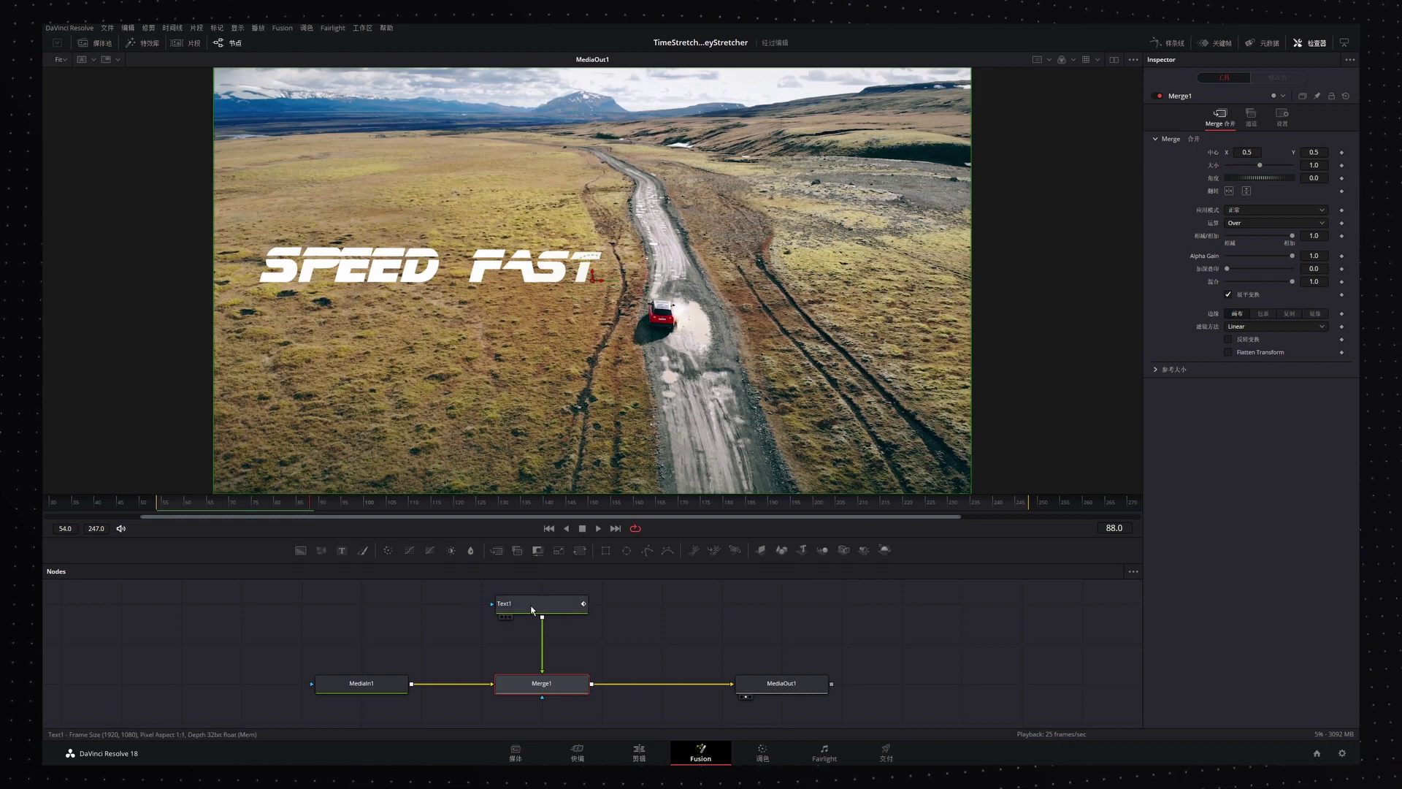
Insert a Time Stretcher node between Text1 and Merge1
{"action": "left_click", "coordinate": [532, 609]}
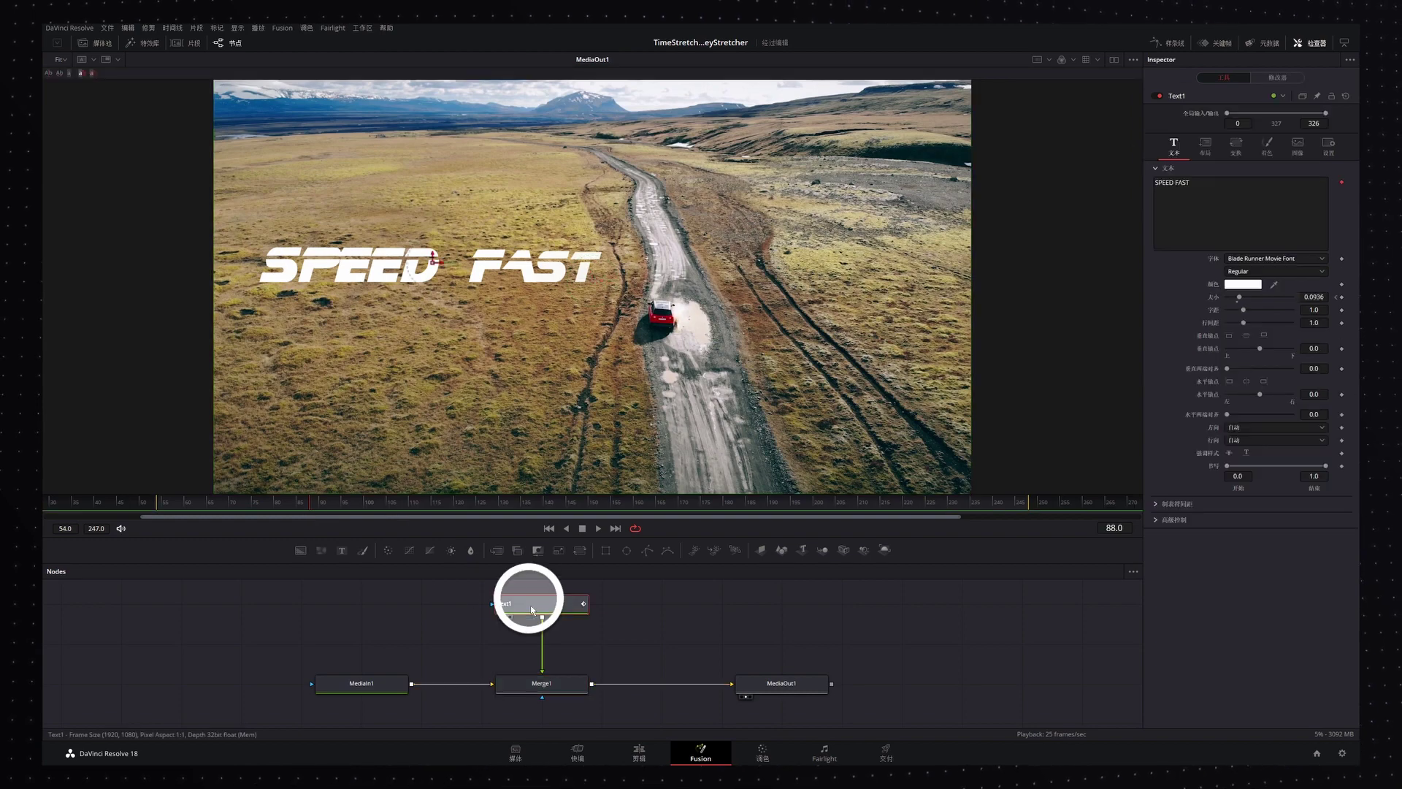
{"action": "key", "text": "shift+space"}
{"action": "type", "text": "Time Stretcher"}
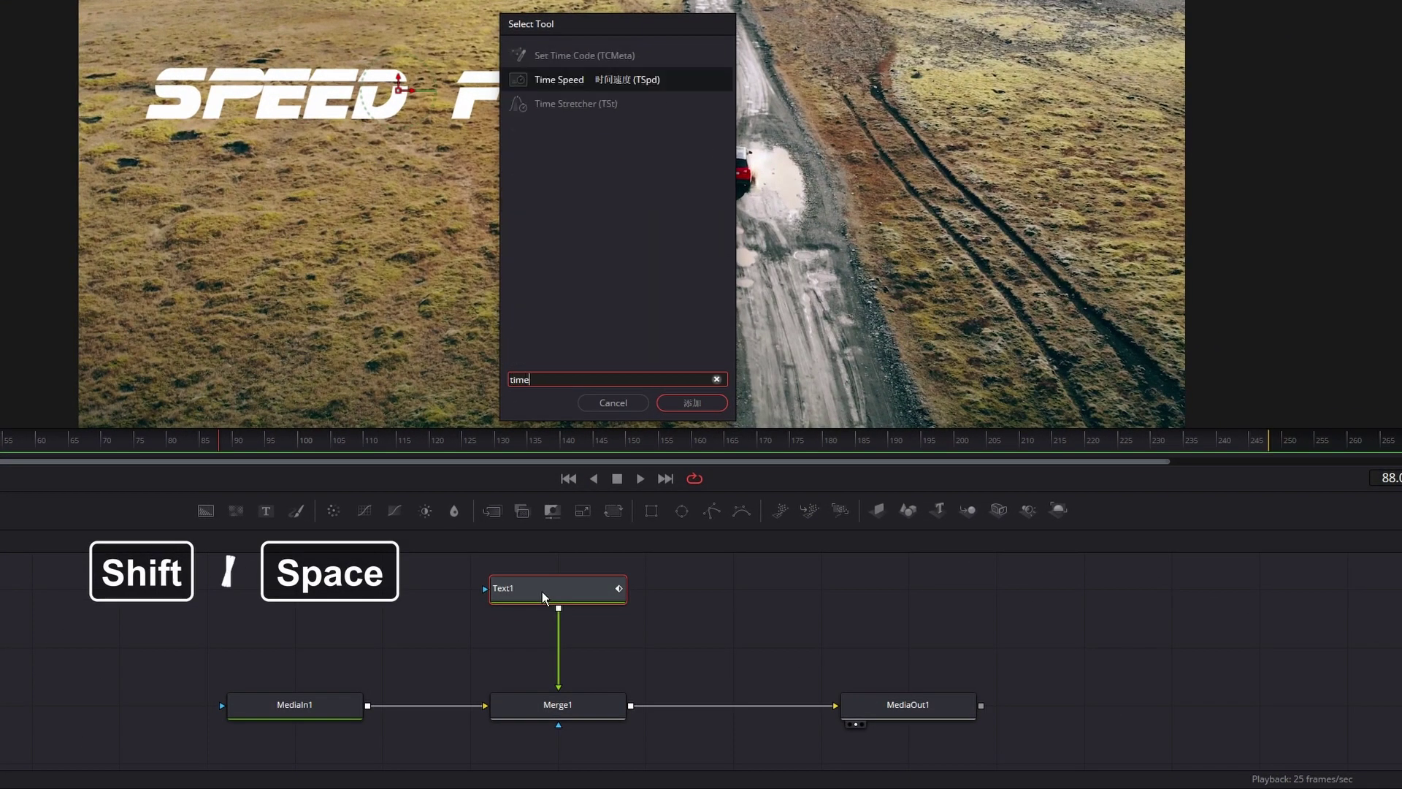
{"action": "left_click", "coordinate": [632, 102]}
{"action": "left_click", "coordinate": [699, 398]}
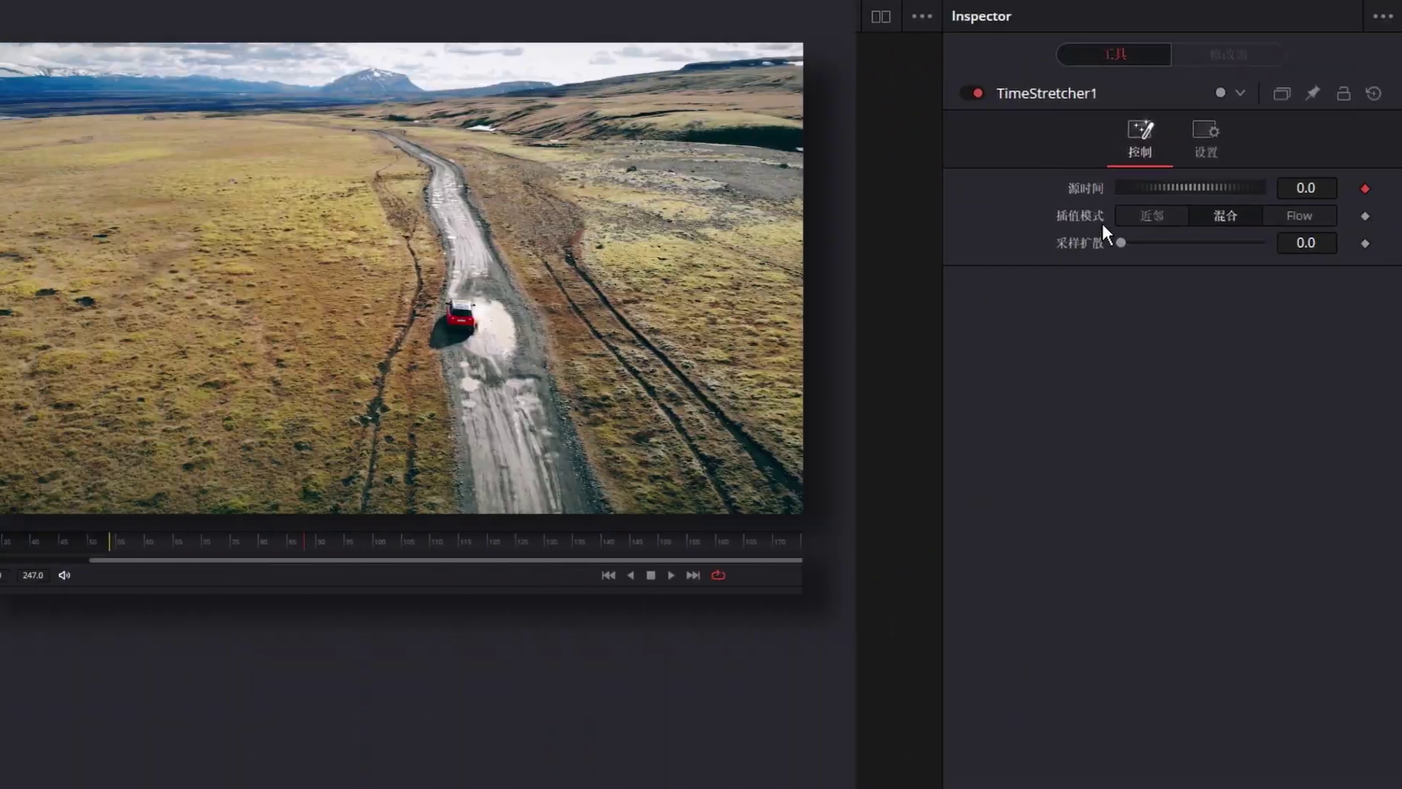
{"action": "left_click", "coordinate": [1085, 187]}
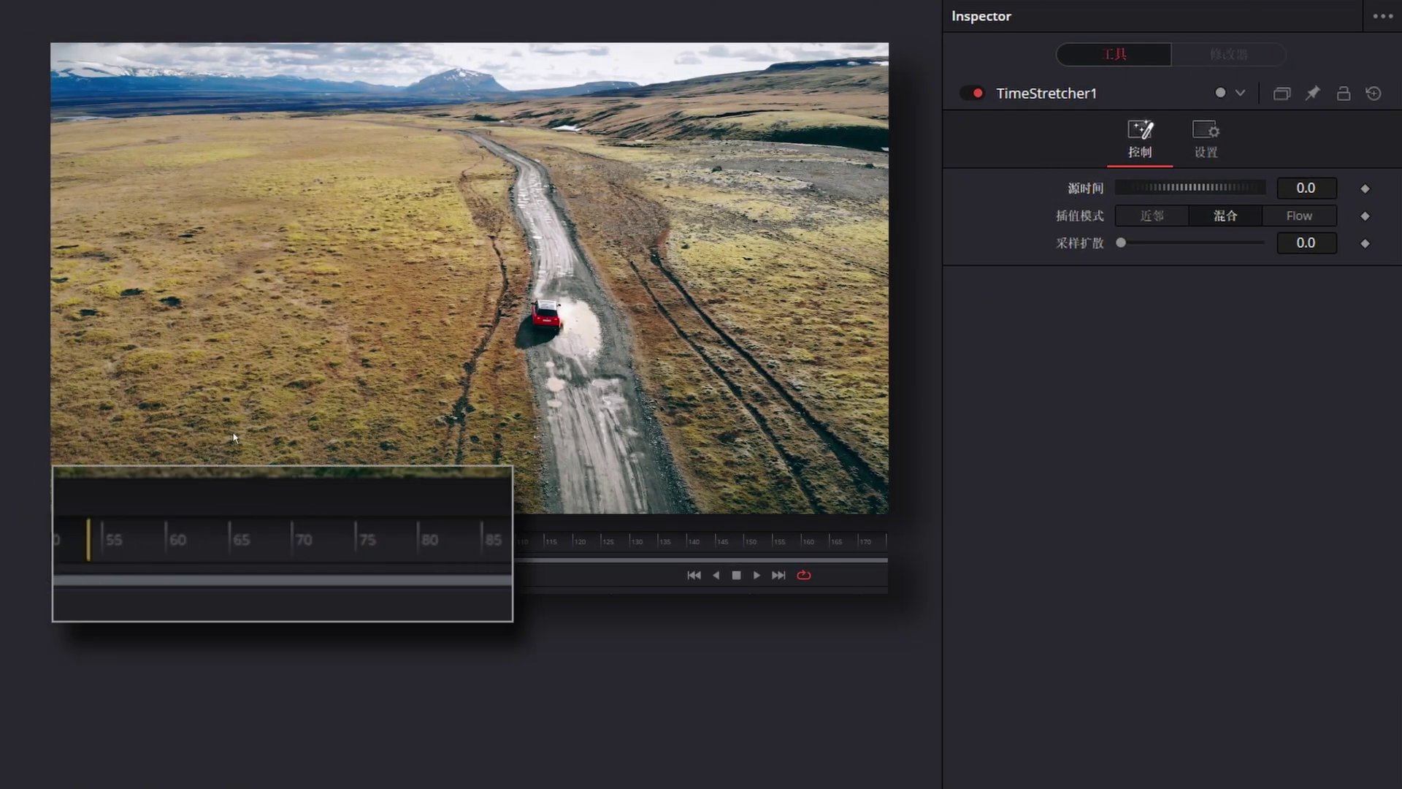
Keyframe Source Time 0 at frame 65 and 20 at frame 85, then play to check
{"action": "left_click", "coordinate": [262, 544]}
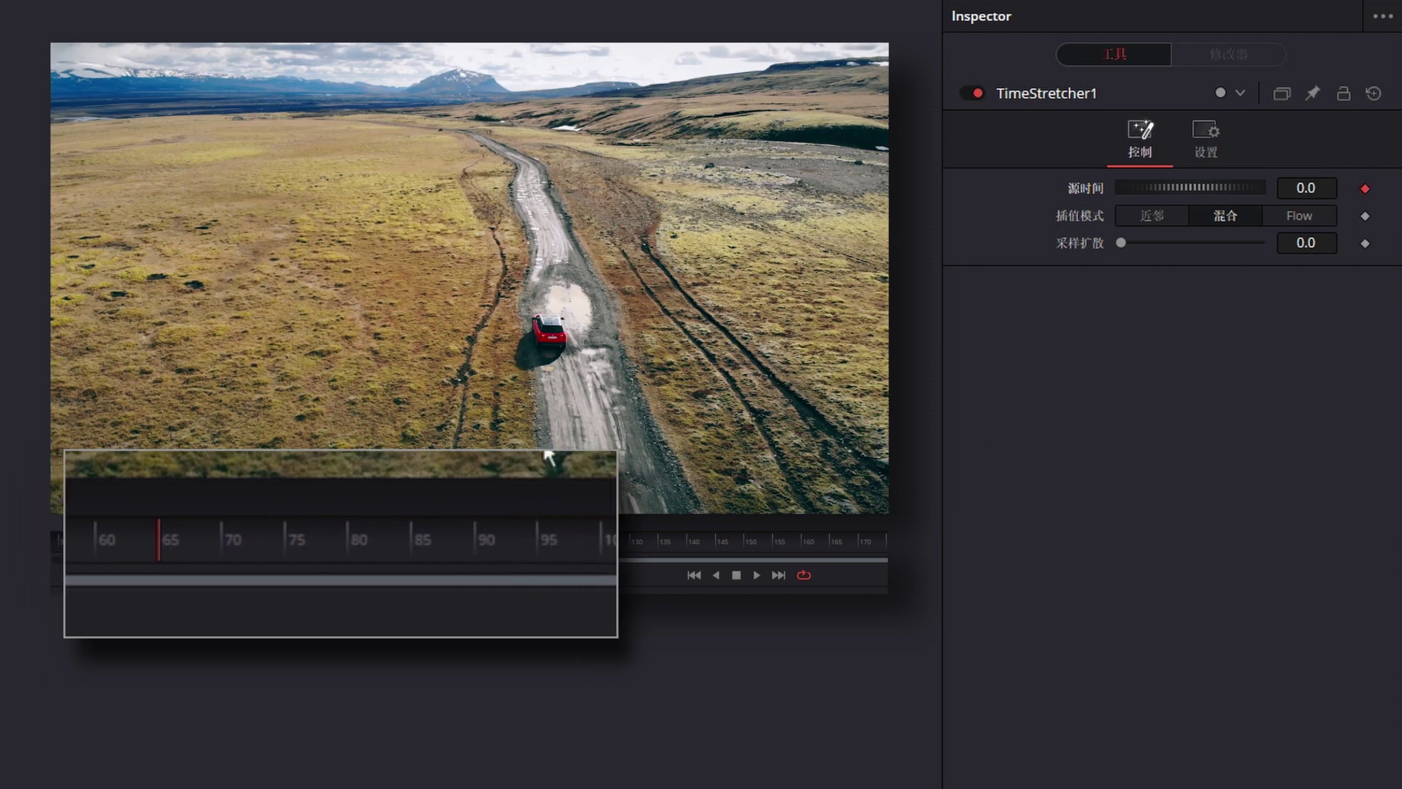
{"action": "left_click", "coordinate": [388, 552]}
{"action": "type", "text": "20"}
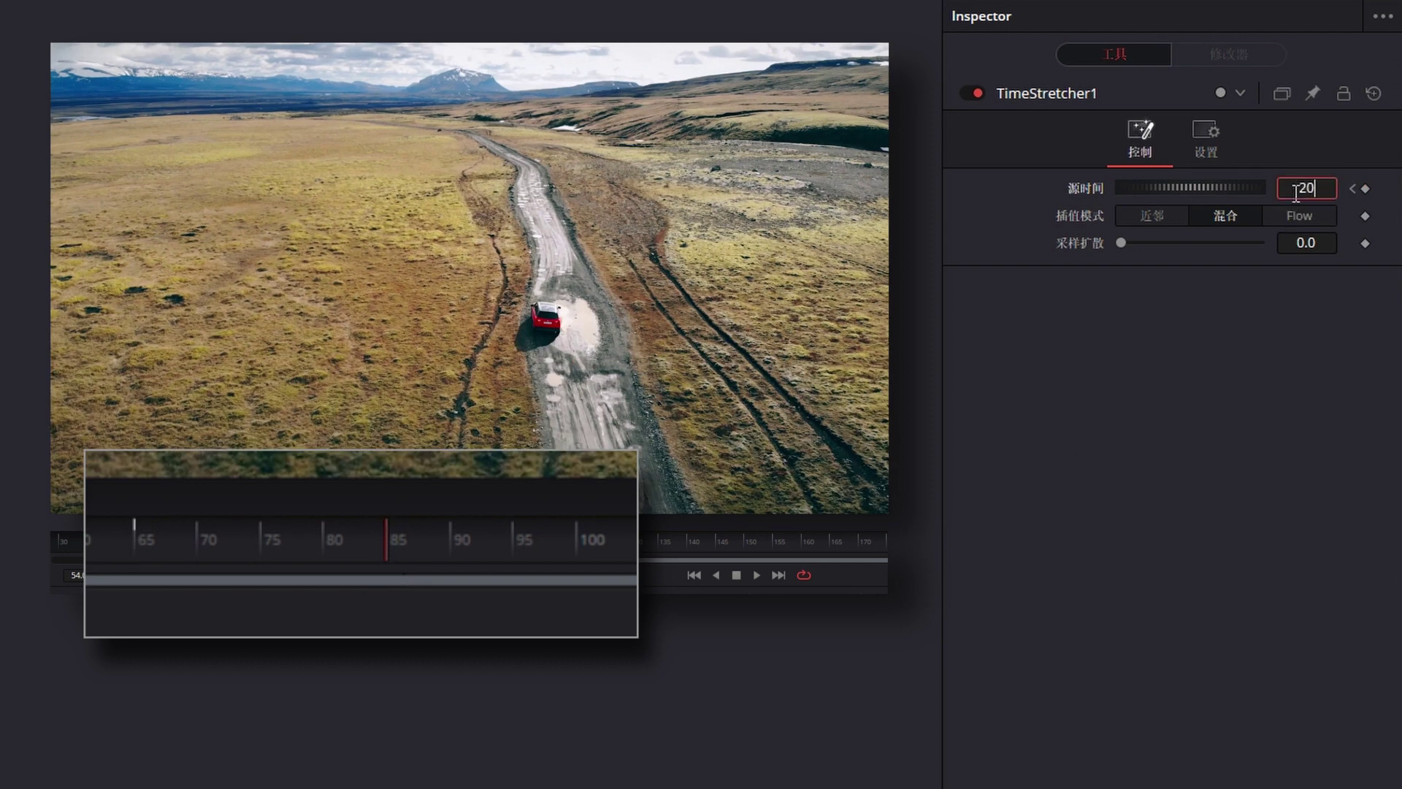
{"action": "key", "text": "Return"}
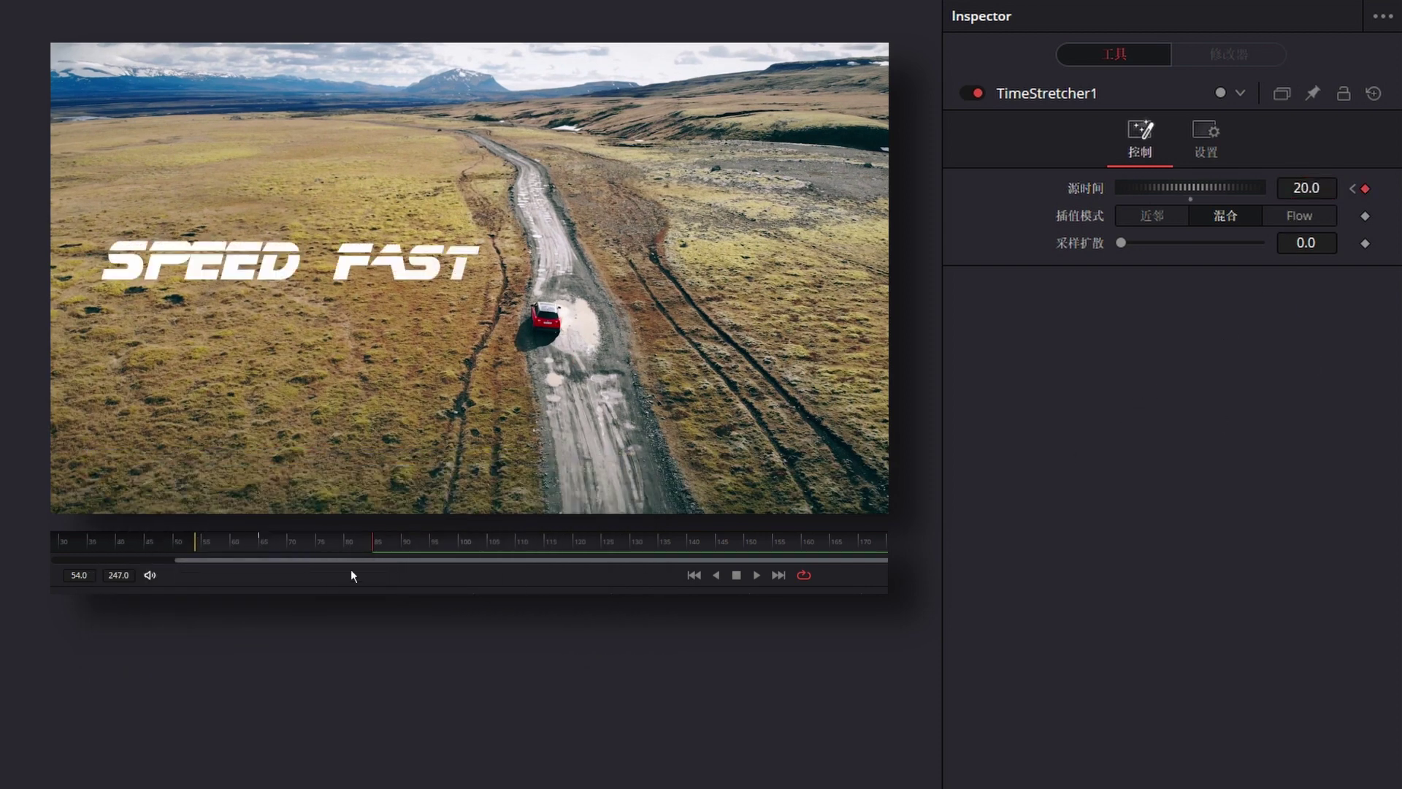
{"action": "key", "text": "space"}
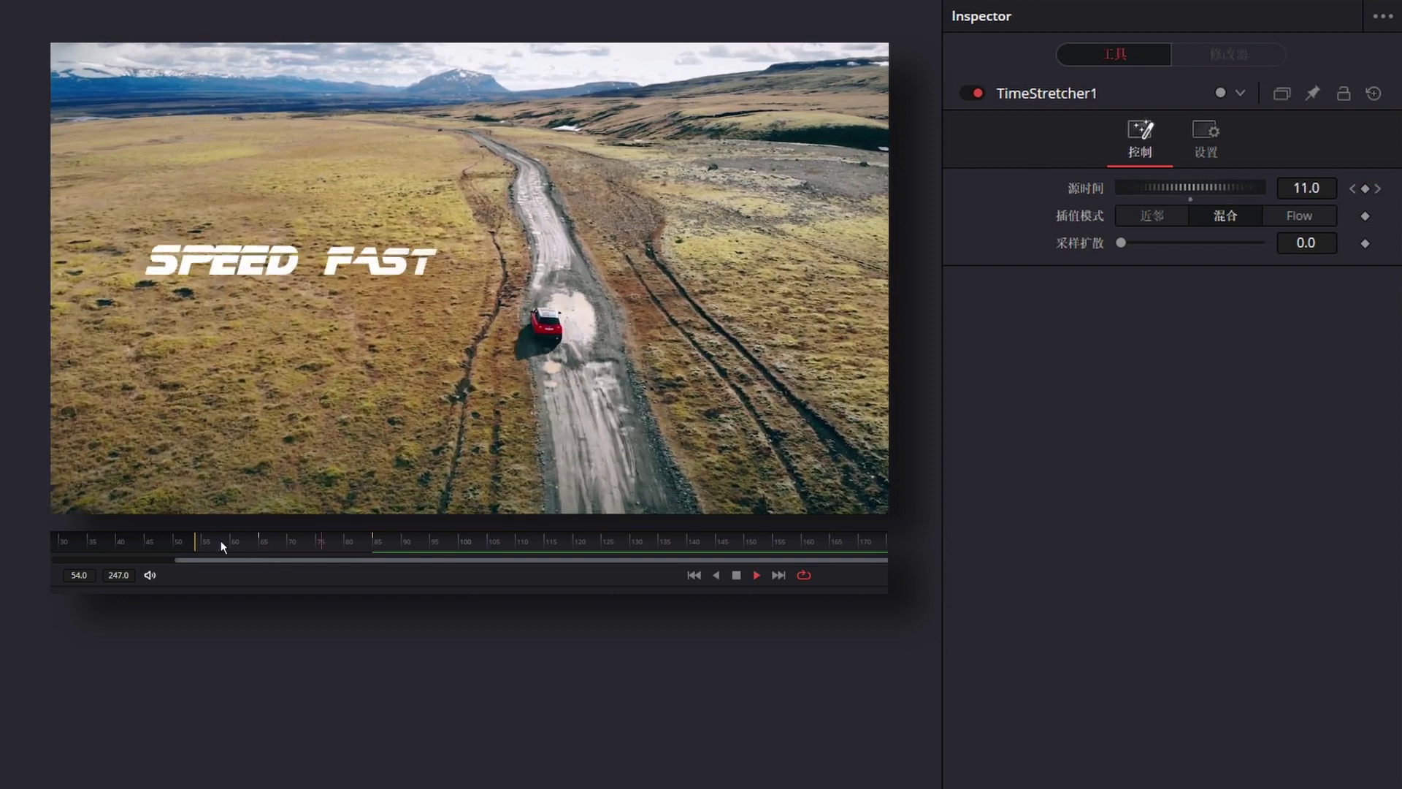
{"action": "key", "text": "space"}
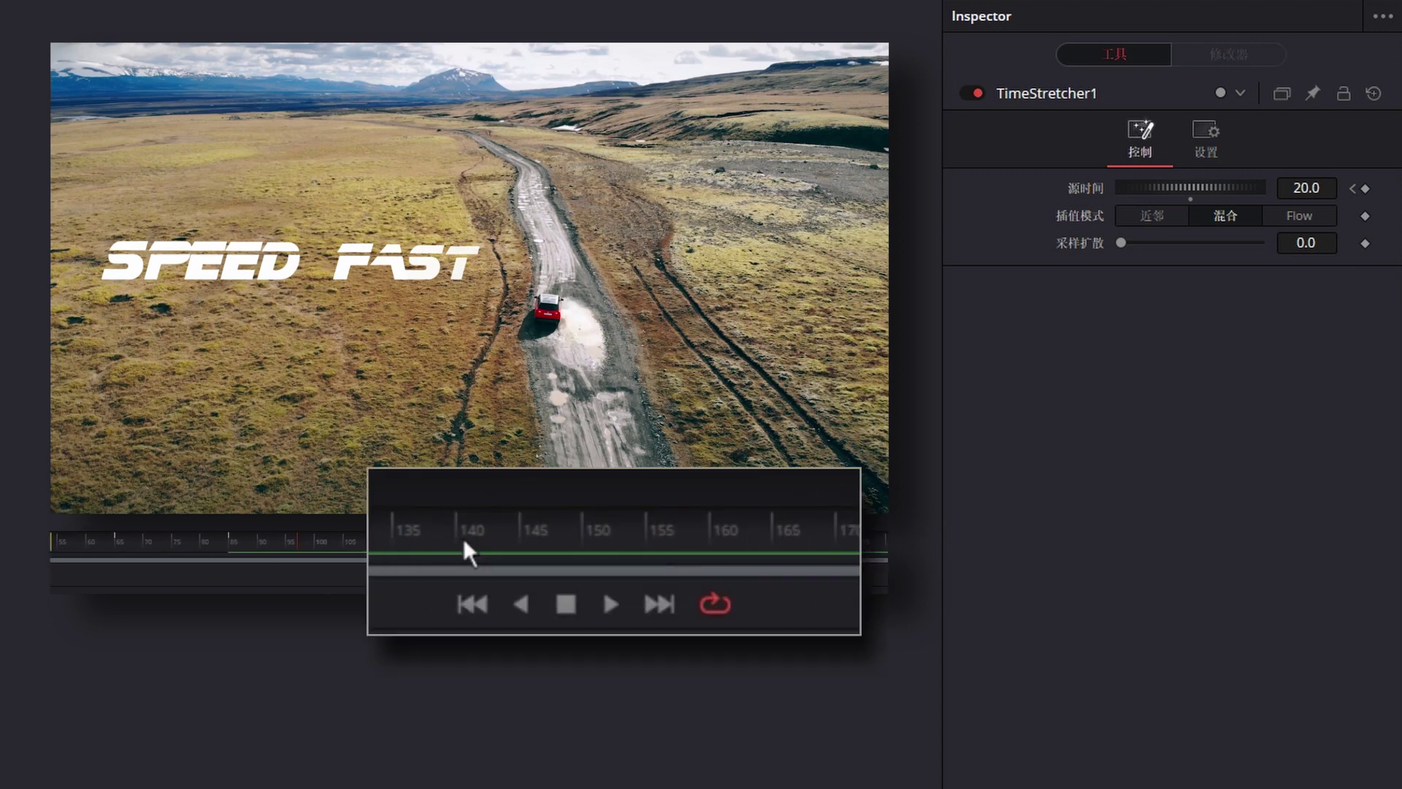
Keyframe Source Time 20 at frame 140 and 0 at frame 160, then play the title
{"action": "left_click", "coordinate": [465, 544]}
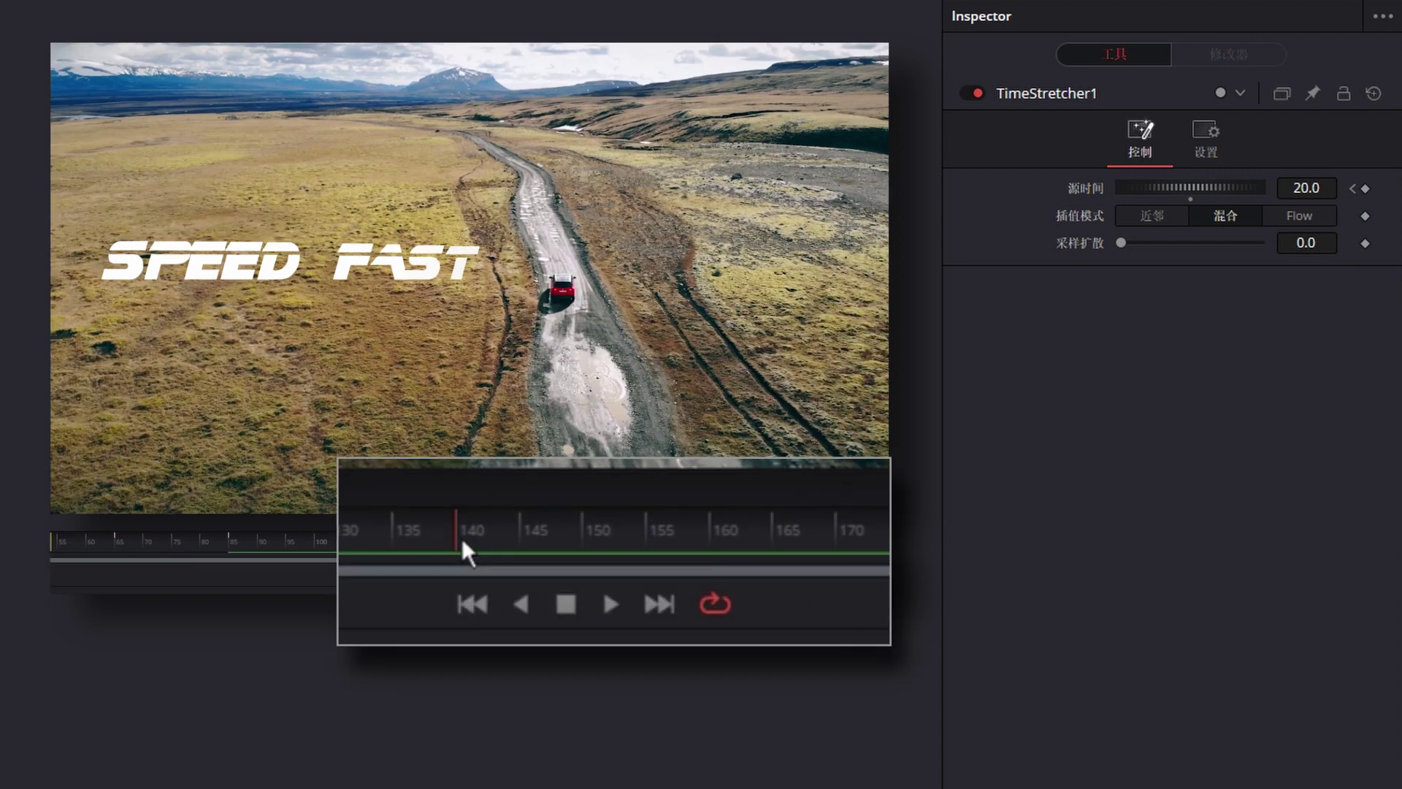
{"action": "left_click", "coordinate": [1365, 189]}
{"action": "left_click", "coordinate": [712, 541]}
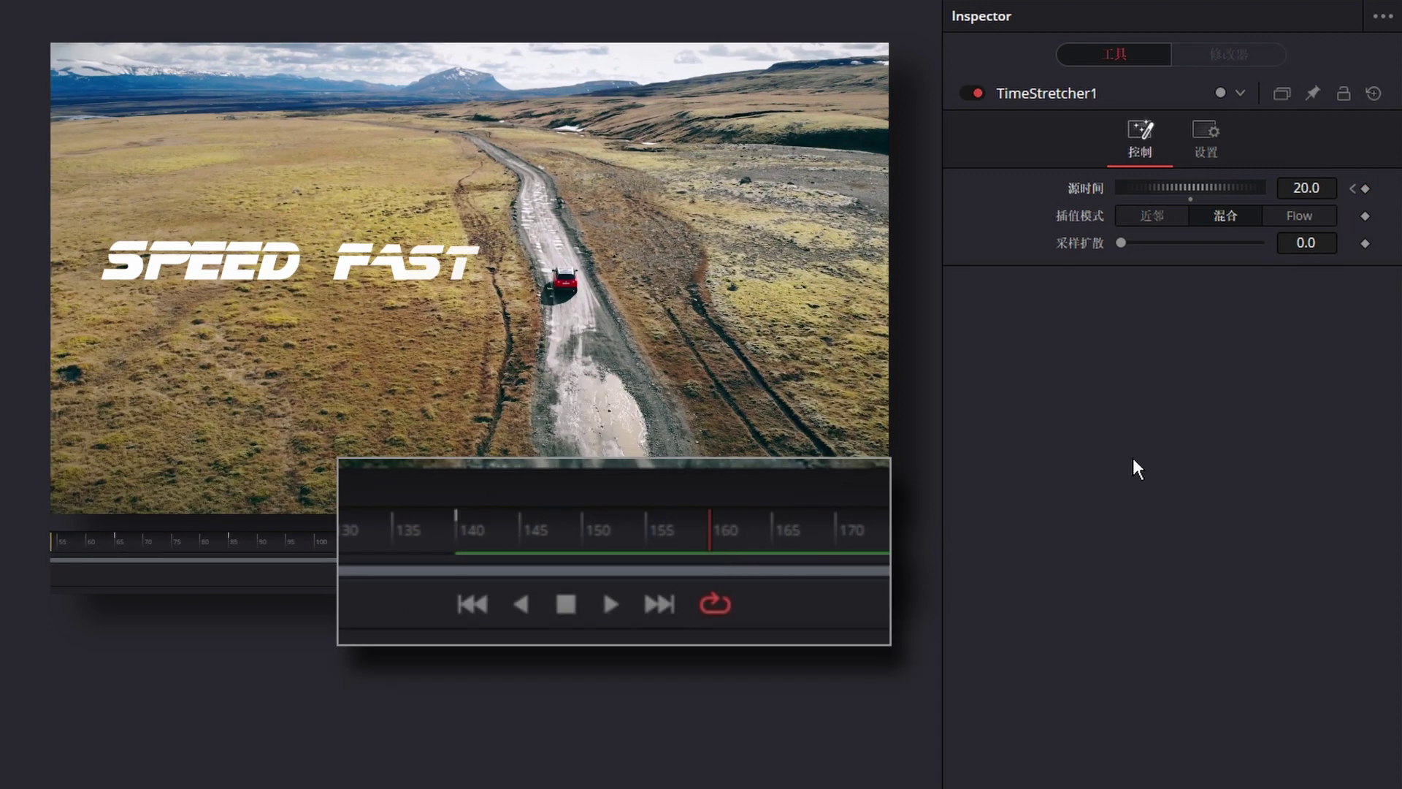
{"action": "type", "text": "0"}
{"action": "key", "text": "Return"}
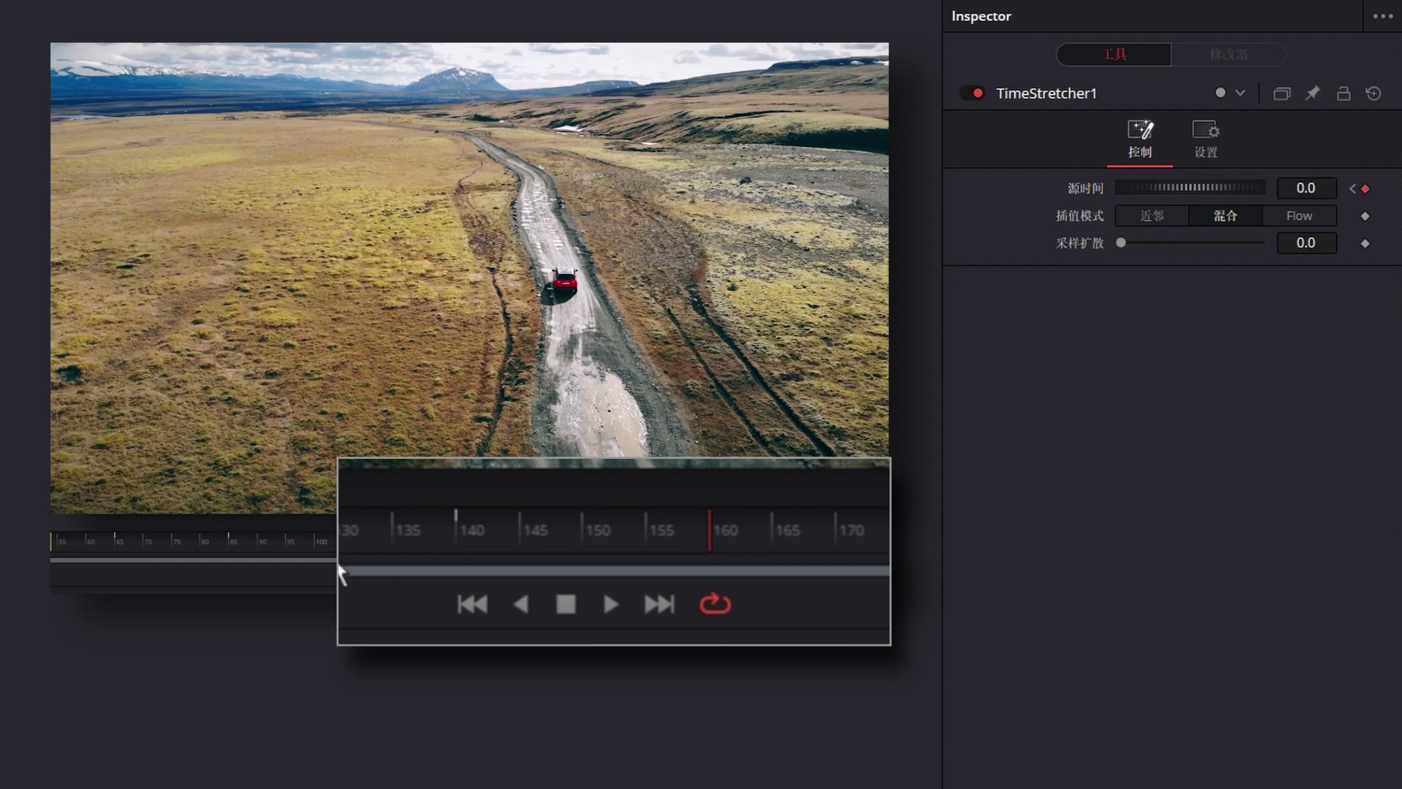
{"action": "key", "text": "space"}
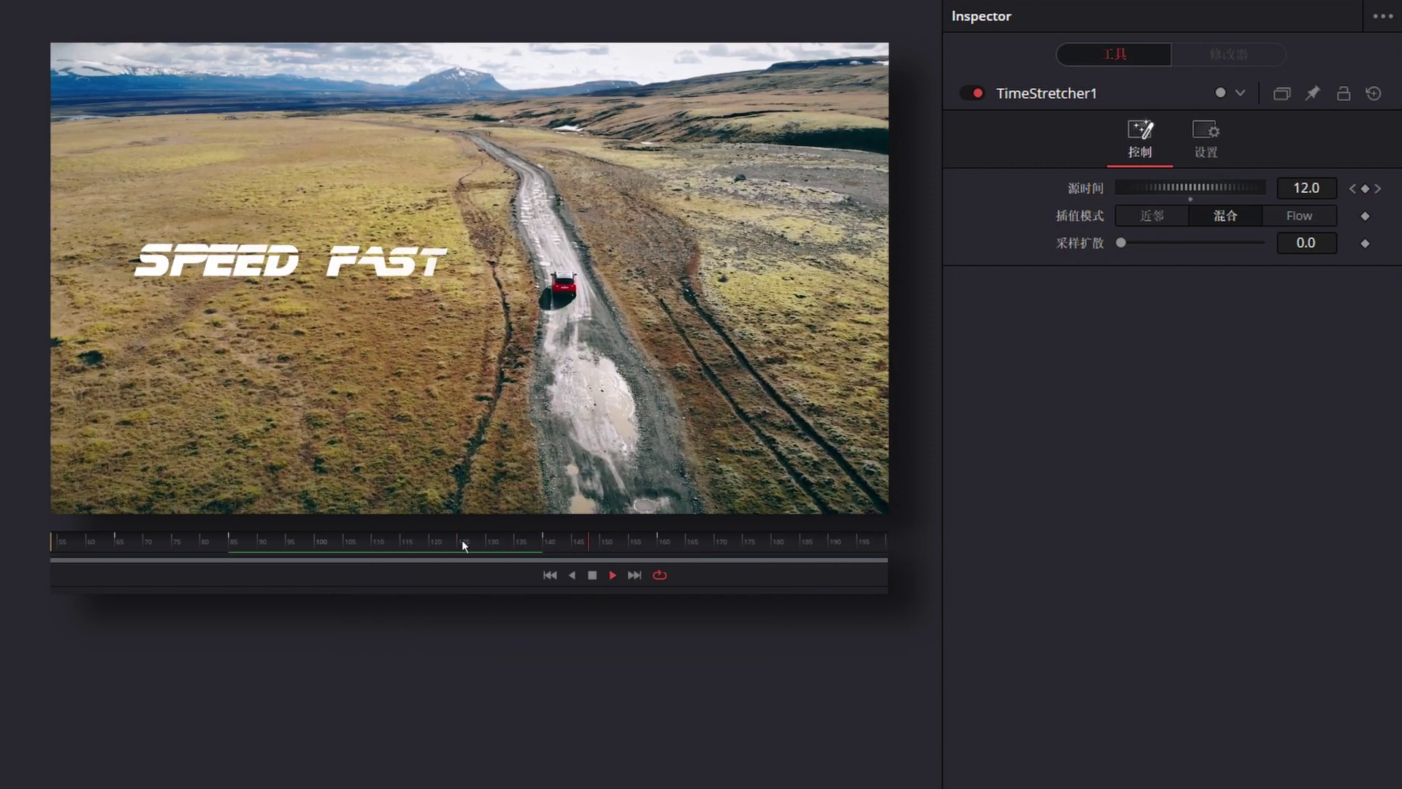
{"action": "key", "text": "space"}
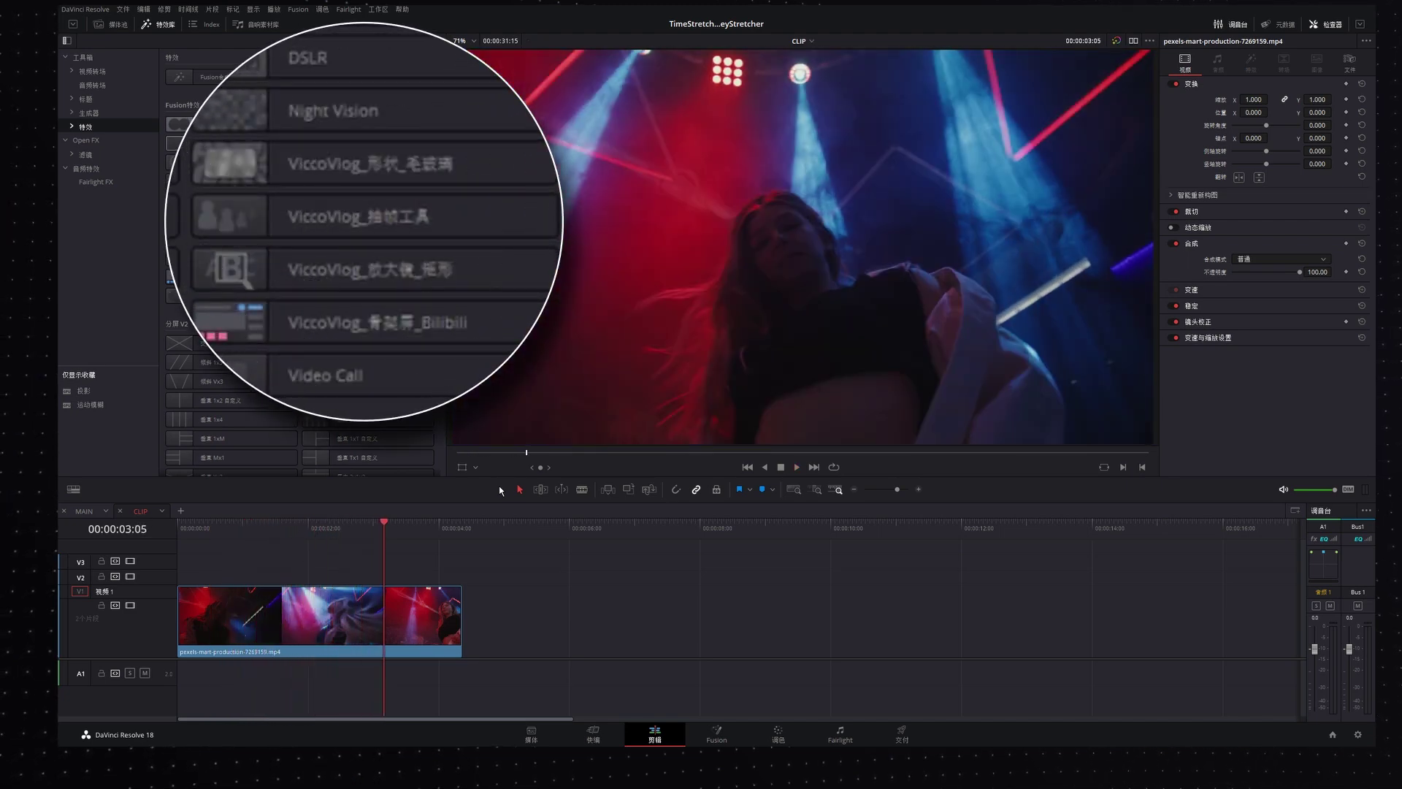
Apply the ViccoVlog_抽帧工具 effect to the concert clip and play it back
{"action": "left_click_drag", "start_coordinate": [344, 216], "coordinate": [314, 617]}
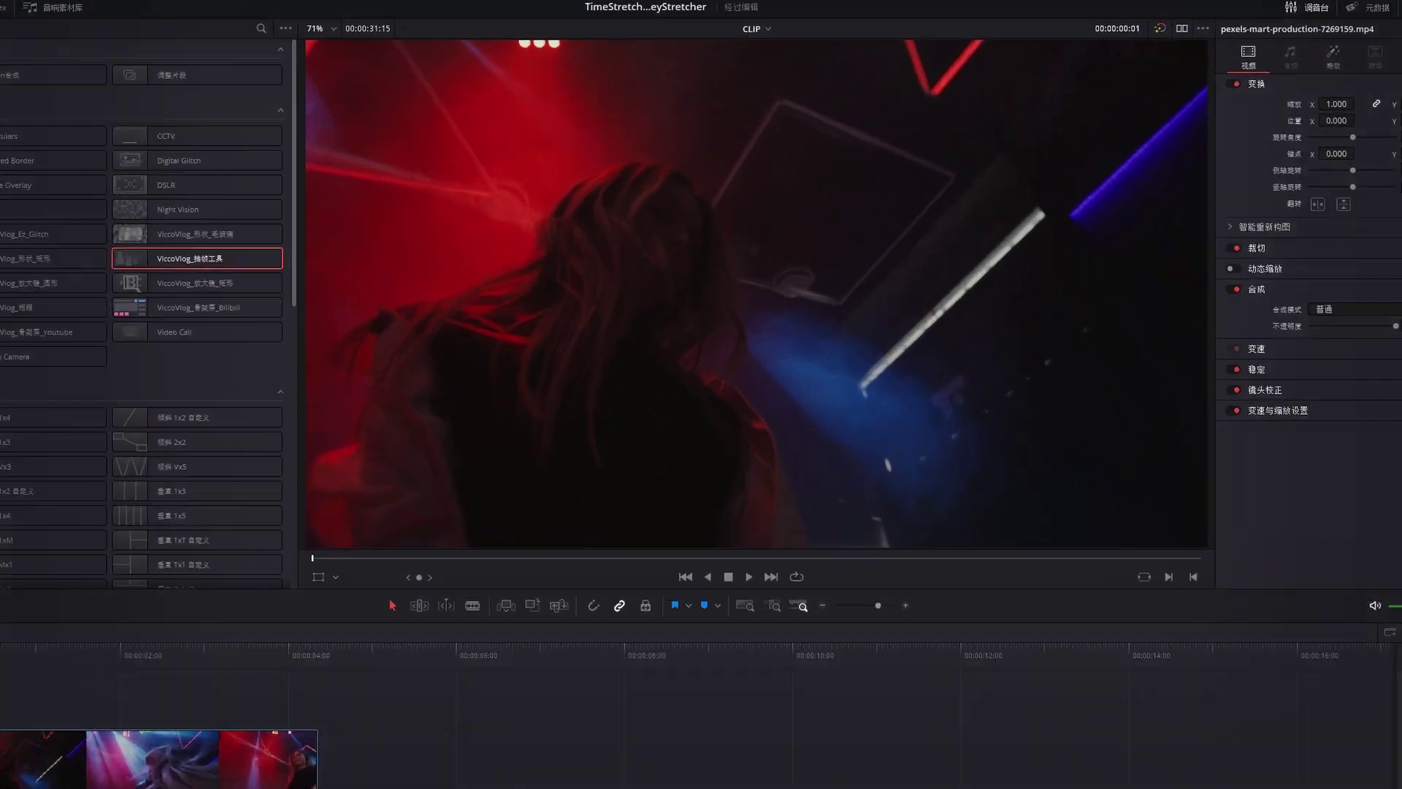
{"action": "key", "text": "space"}
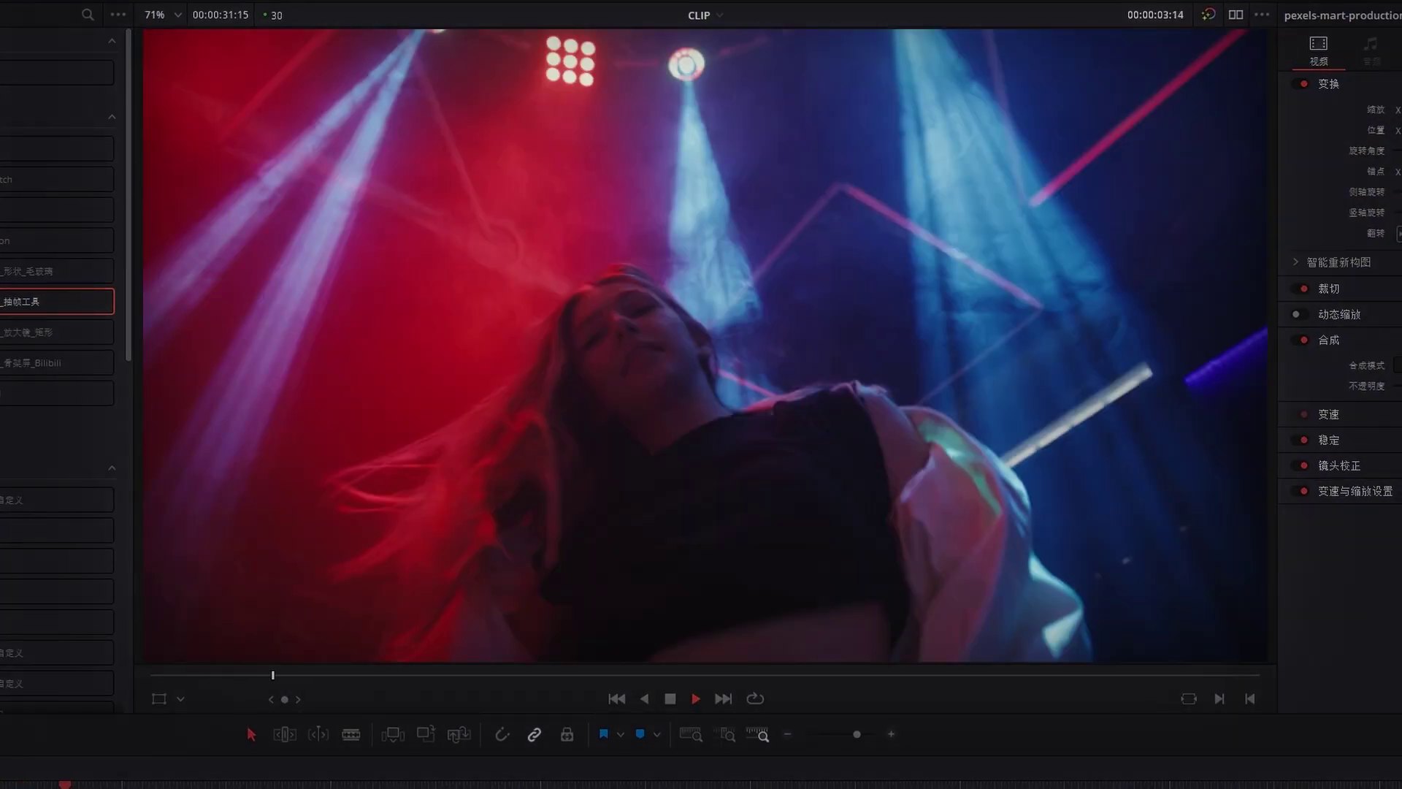
{"action": "key", "text": "space"}
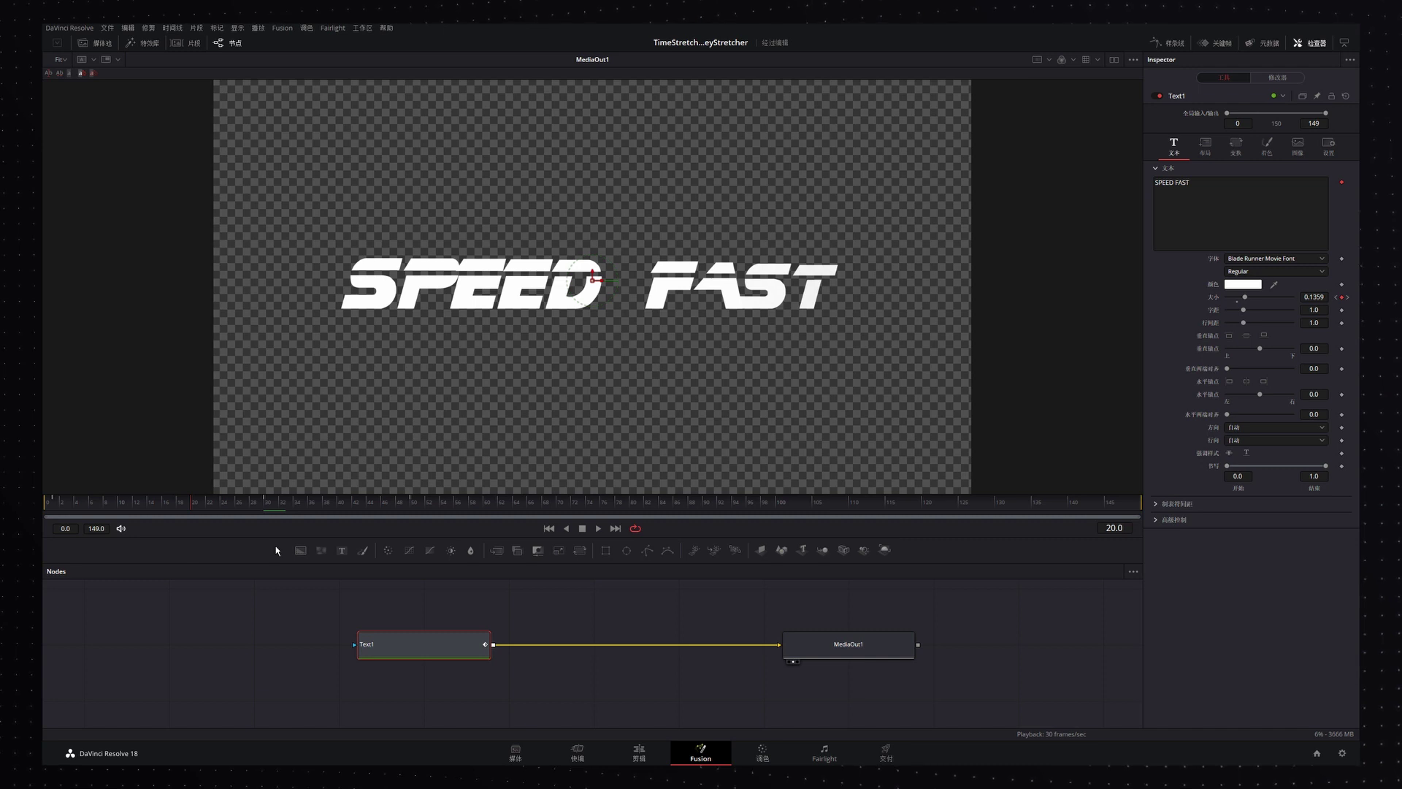
{"action": "left_click_drag", "start_coordinate": [241, 504], "coordinate": [575, 511]}
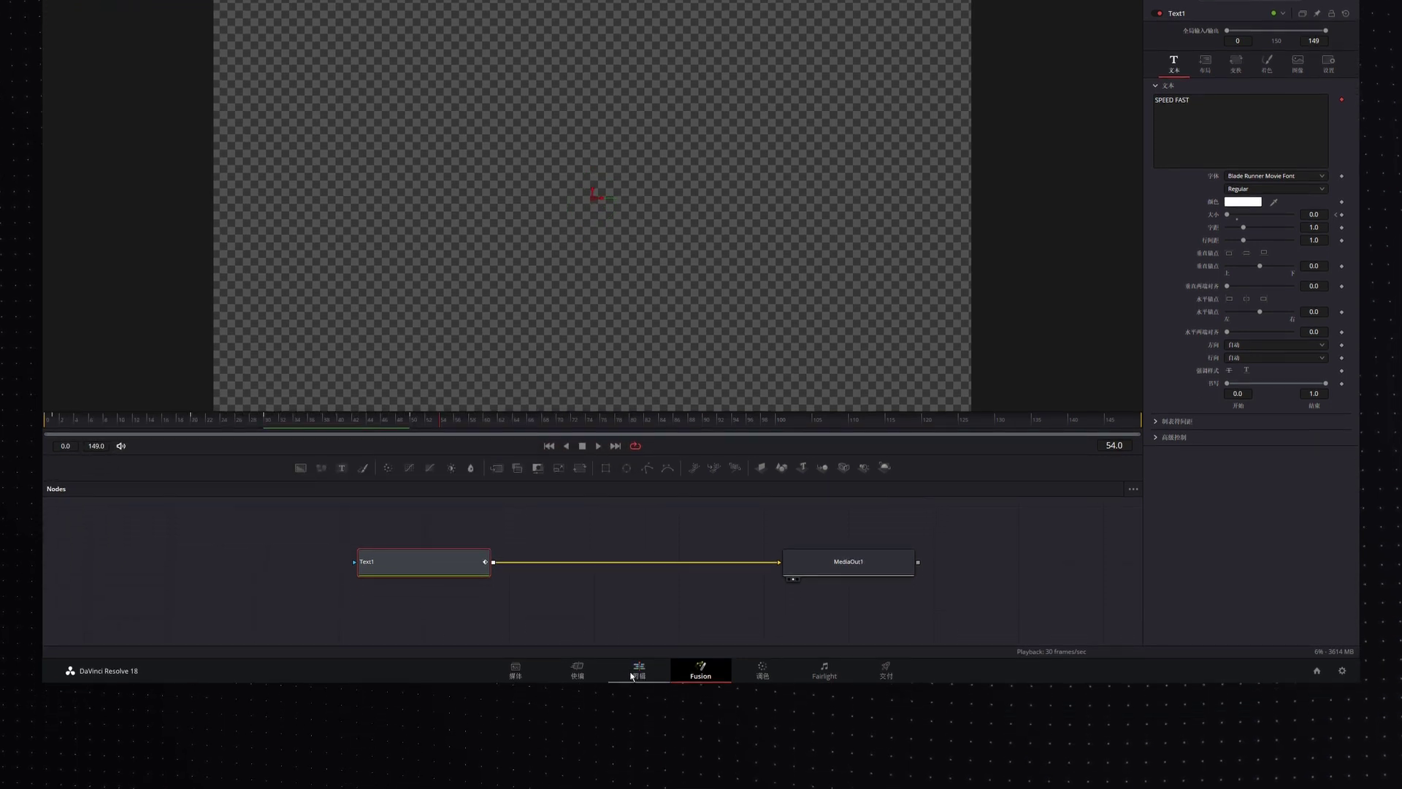
{"action": "left_click", "coordinate": [632, 673]}
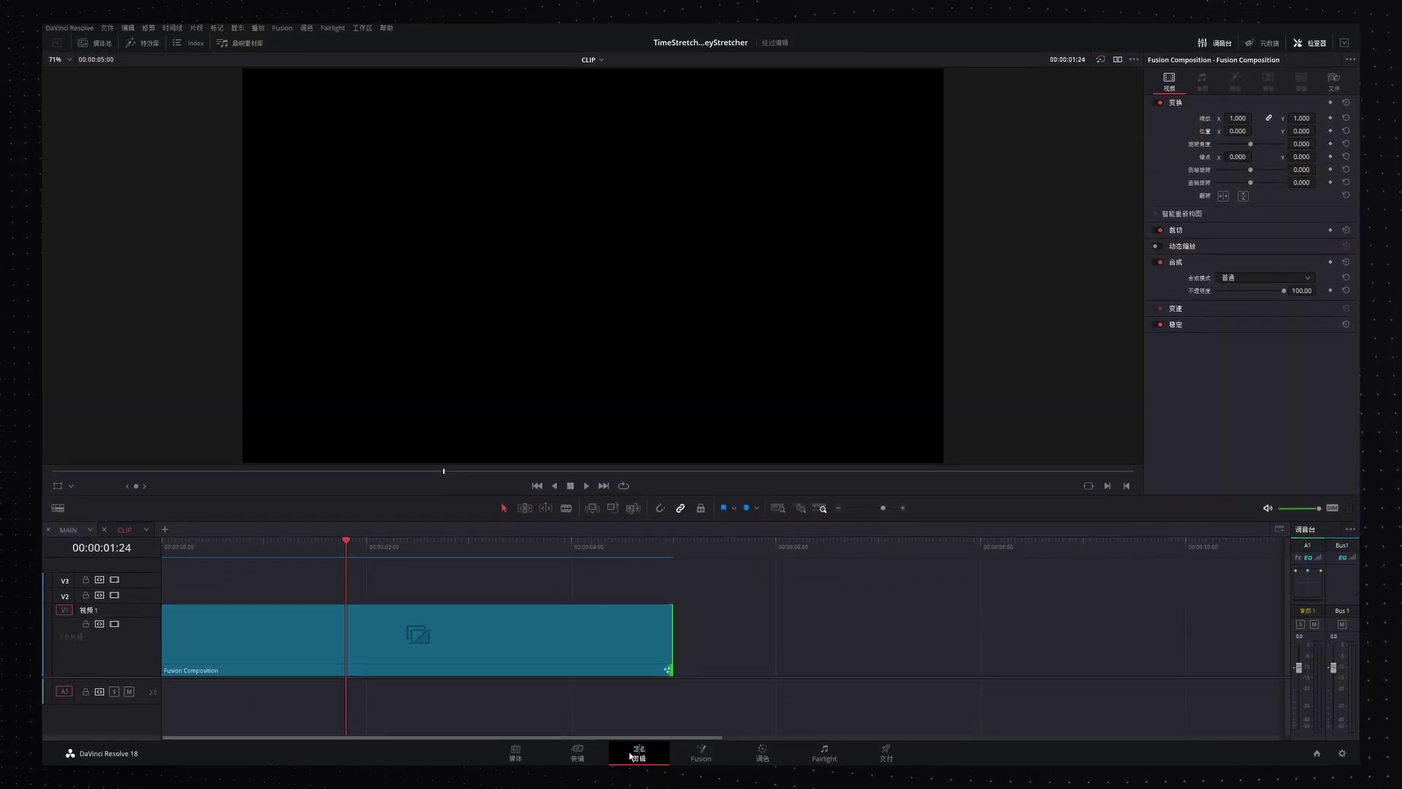
{"action": "left_click", "coordinate": [163, 554]}
{"action": "key", "text": "space"}
{"action": "left_click", "coordinate": [164, 553]}
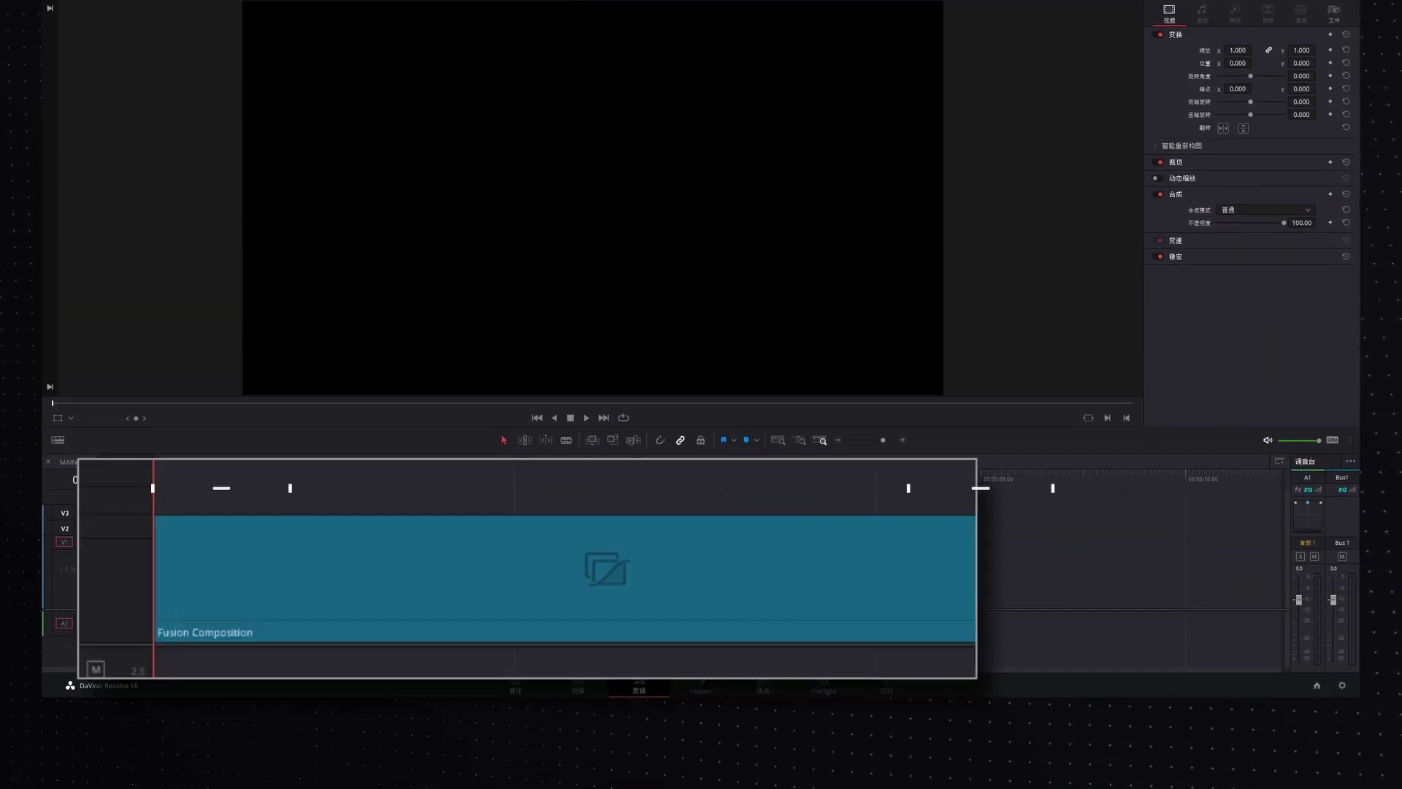
{"action": "mouse_move", "coordinate": [163, 403]}
{"action": "left_mouse_down"}
{"action": "mouse_move", "coordinate": [879, 438]}
{"action": "mouse_move", "coordinate": [582, 422]}
{"action": "left_mouse_up"}
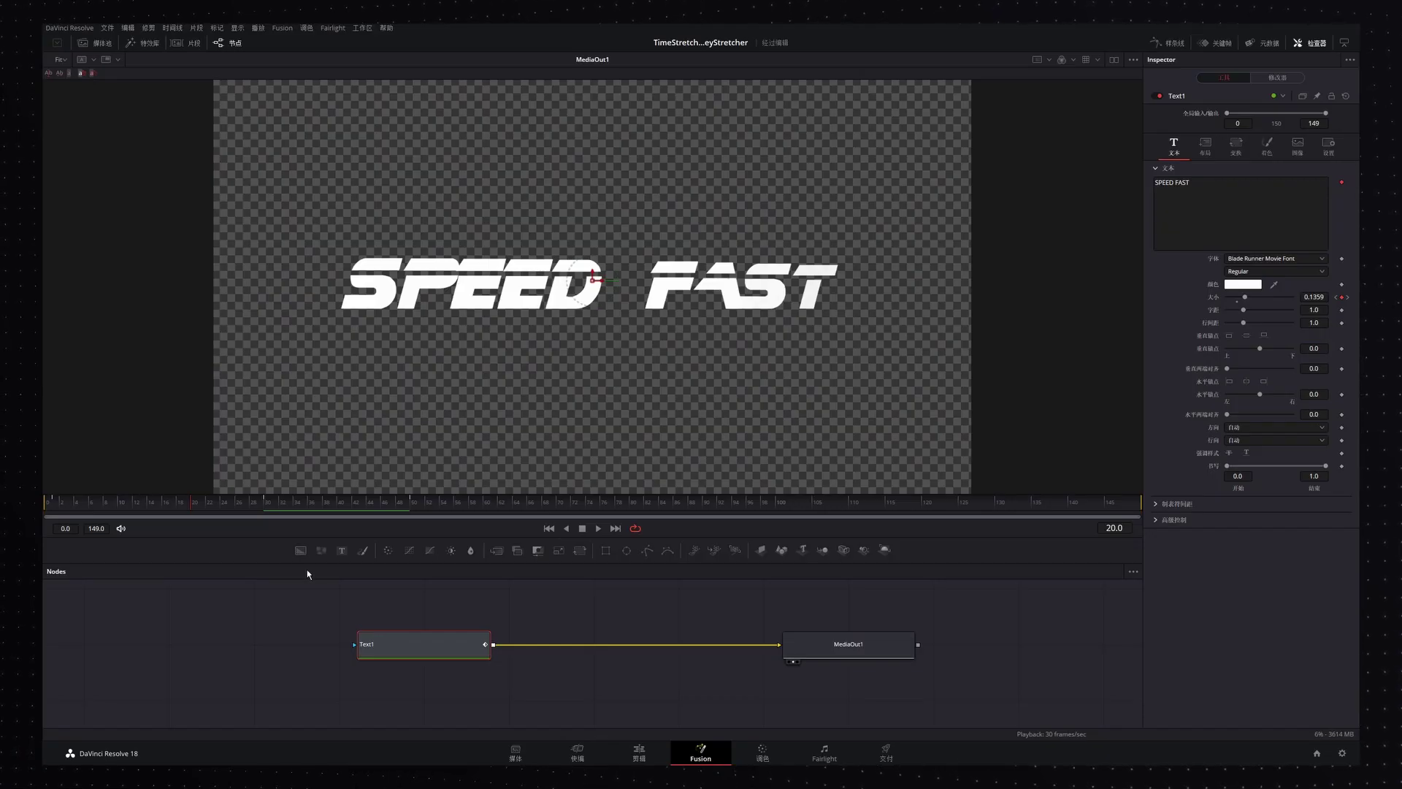
Add a KeyStretcher node after Text1 and set its Source End to 50
{"action": "left_click", "coordinate": [421, 644]}
{"action": "key", "text": "shift+space"}
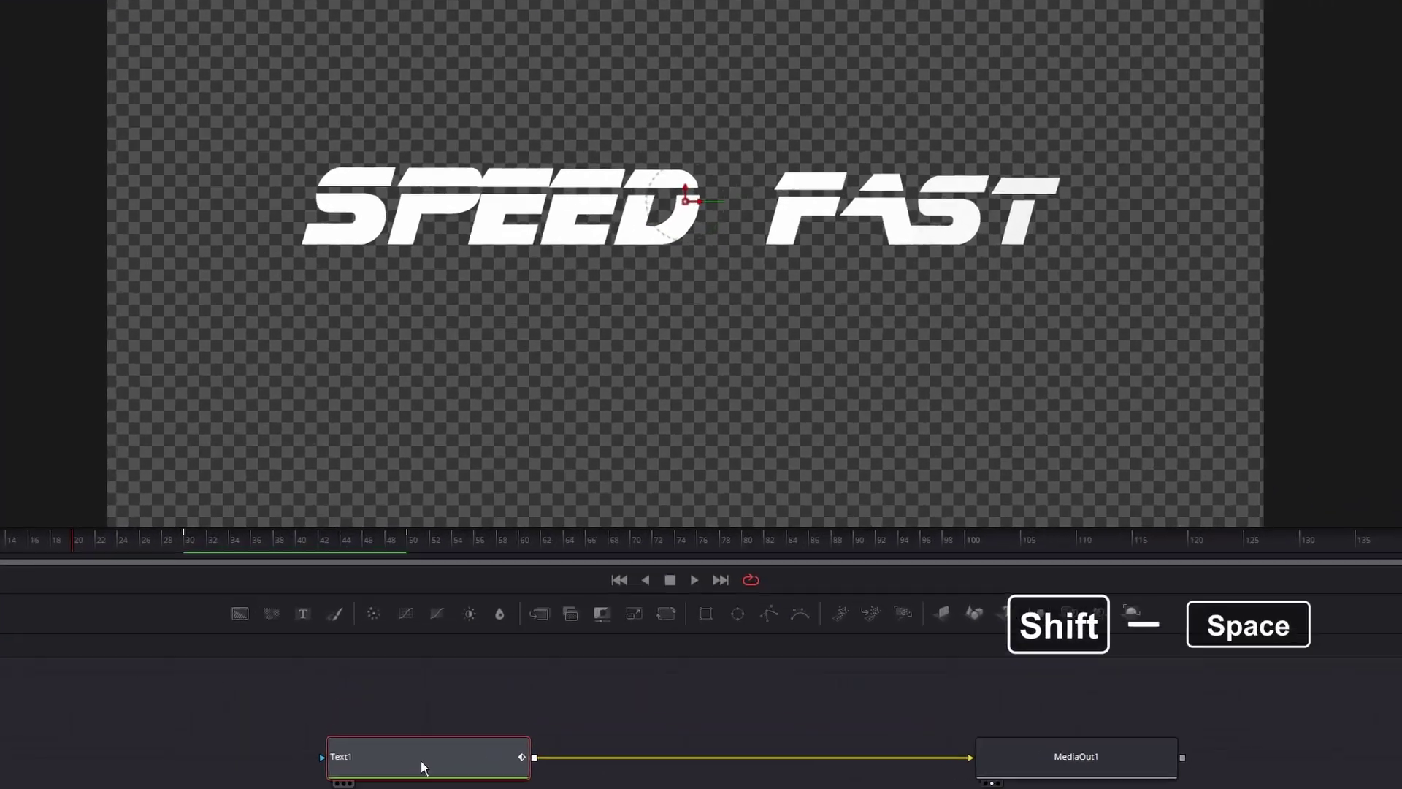
{"action": "type", "text": "key"}
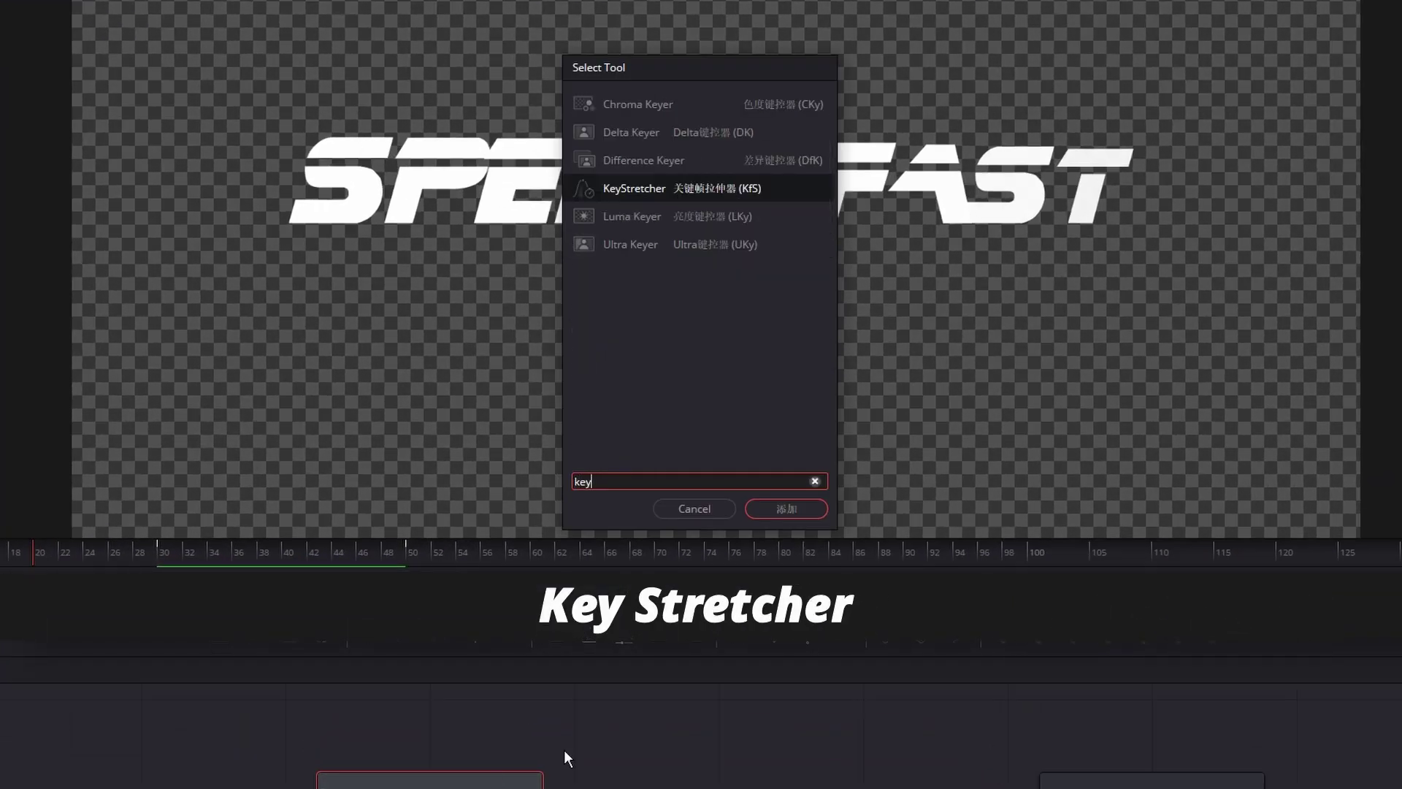
{"action": "left_click", "coordinate": [795, 512]}
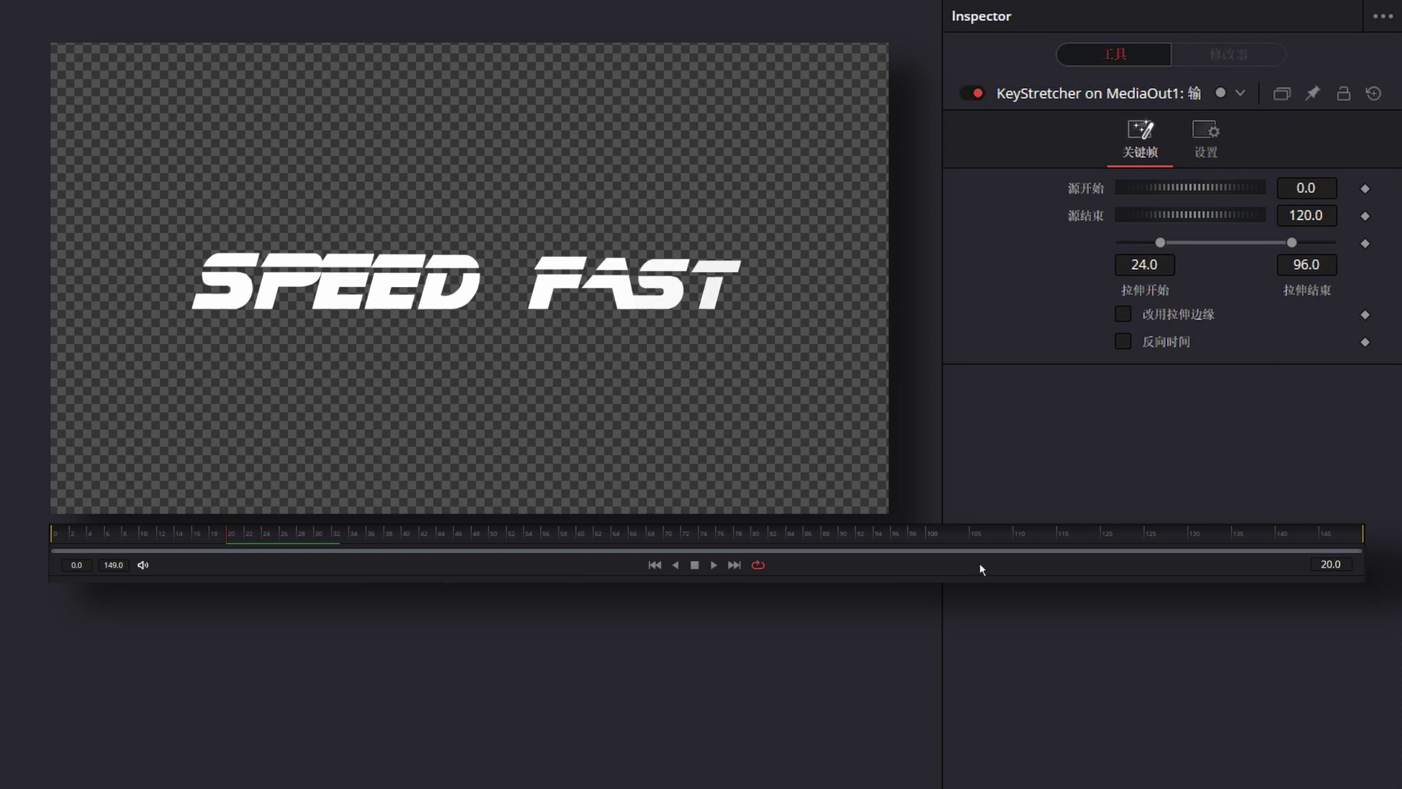
{"action": "left_click_drag", "start_coordinate": [62, 537], "coordinate": [515, 542]}
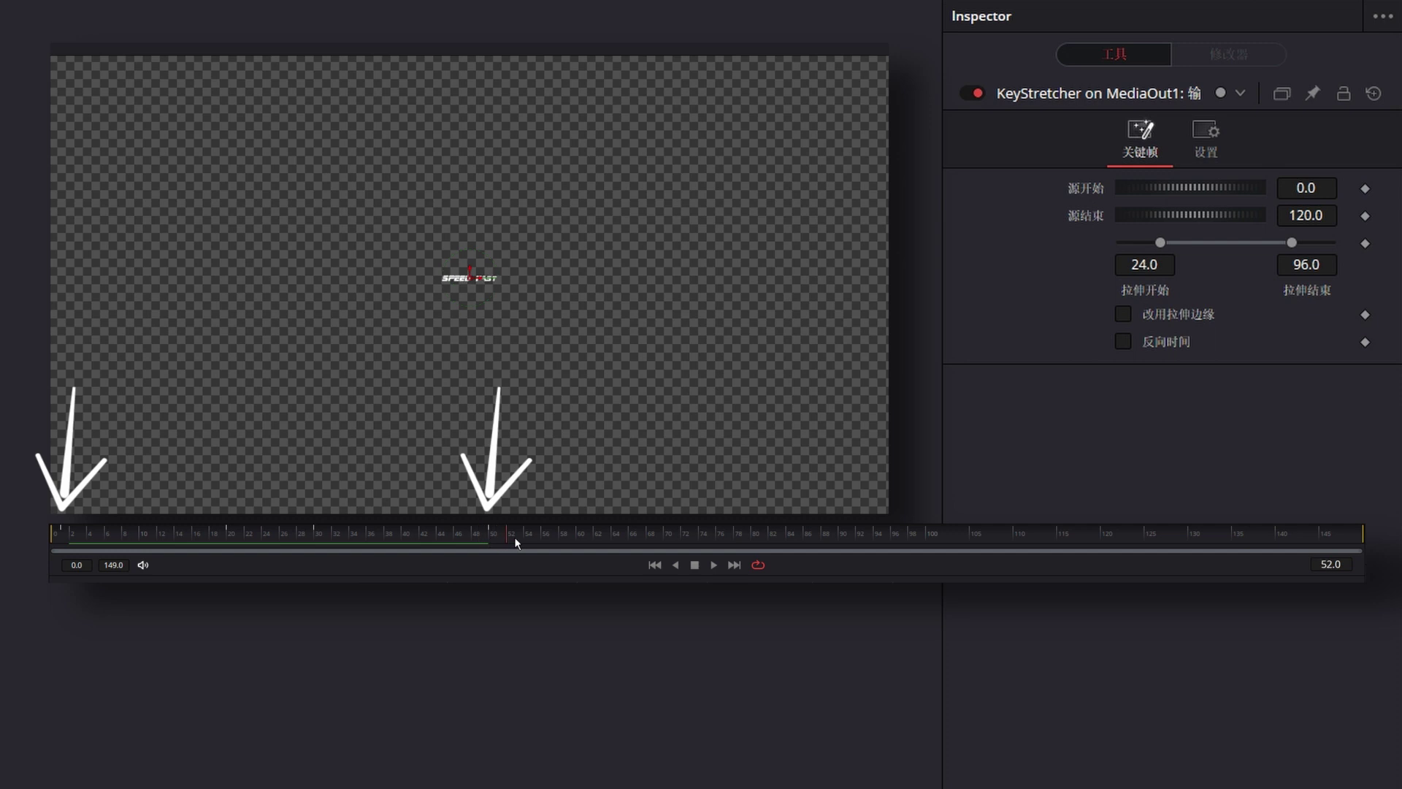
{"action": "left_click", "coordinate": [1300, 224]}
{"action": "type", "text": "0"}
{"action": "key", "text": "Return"}
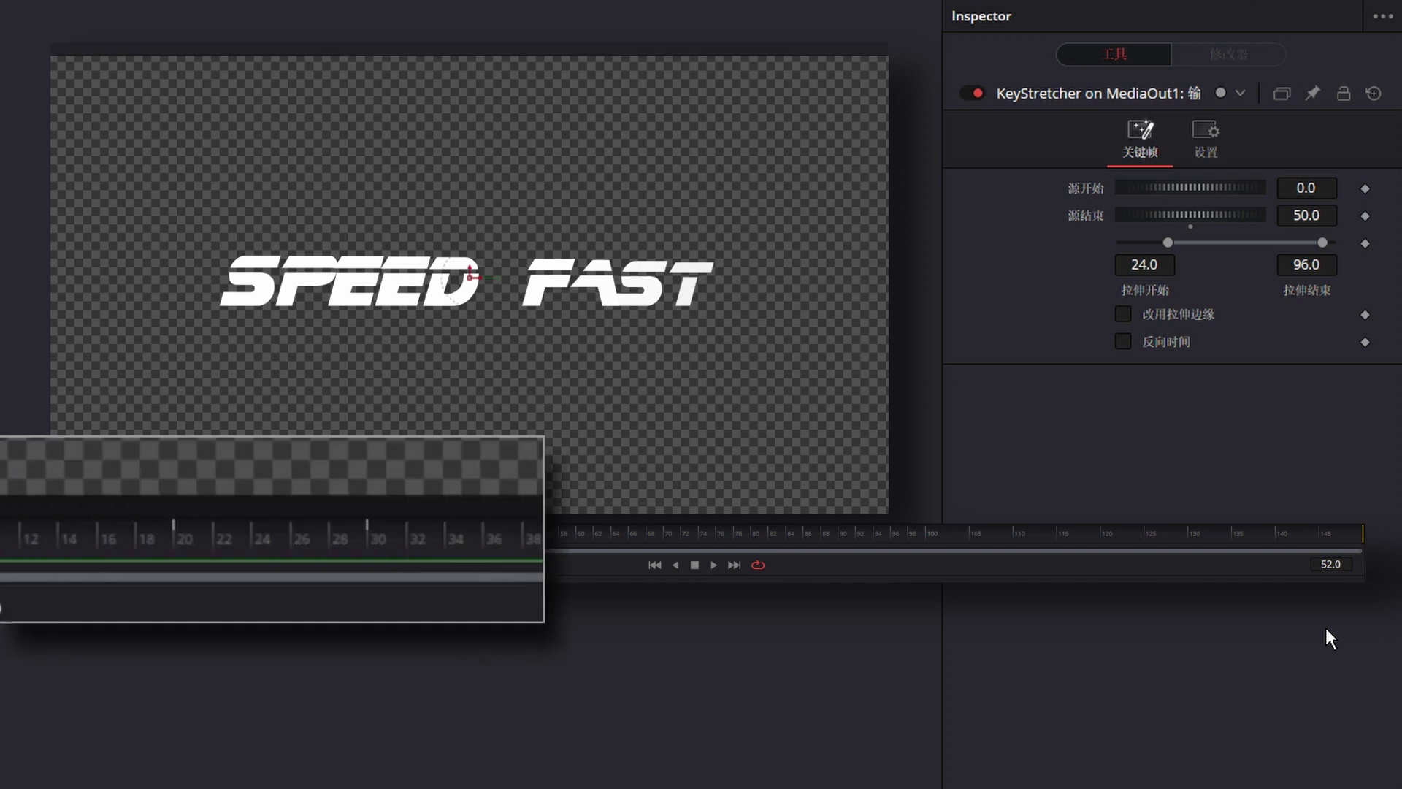
Set Stretch Start to 20 and Stretch End to 30, then play the title animation
{"action": "left_click", "coordinate": [178, 539]}
{"action": "left_click_drag", "start_coordinate": [79, 552], "coordinate": [231, 555]}
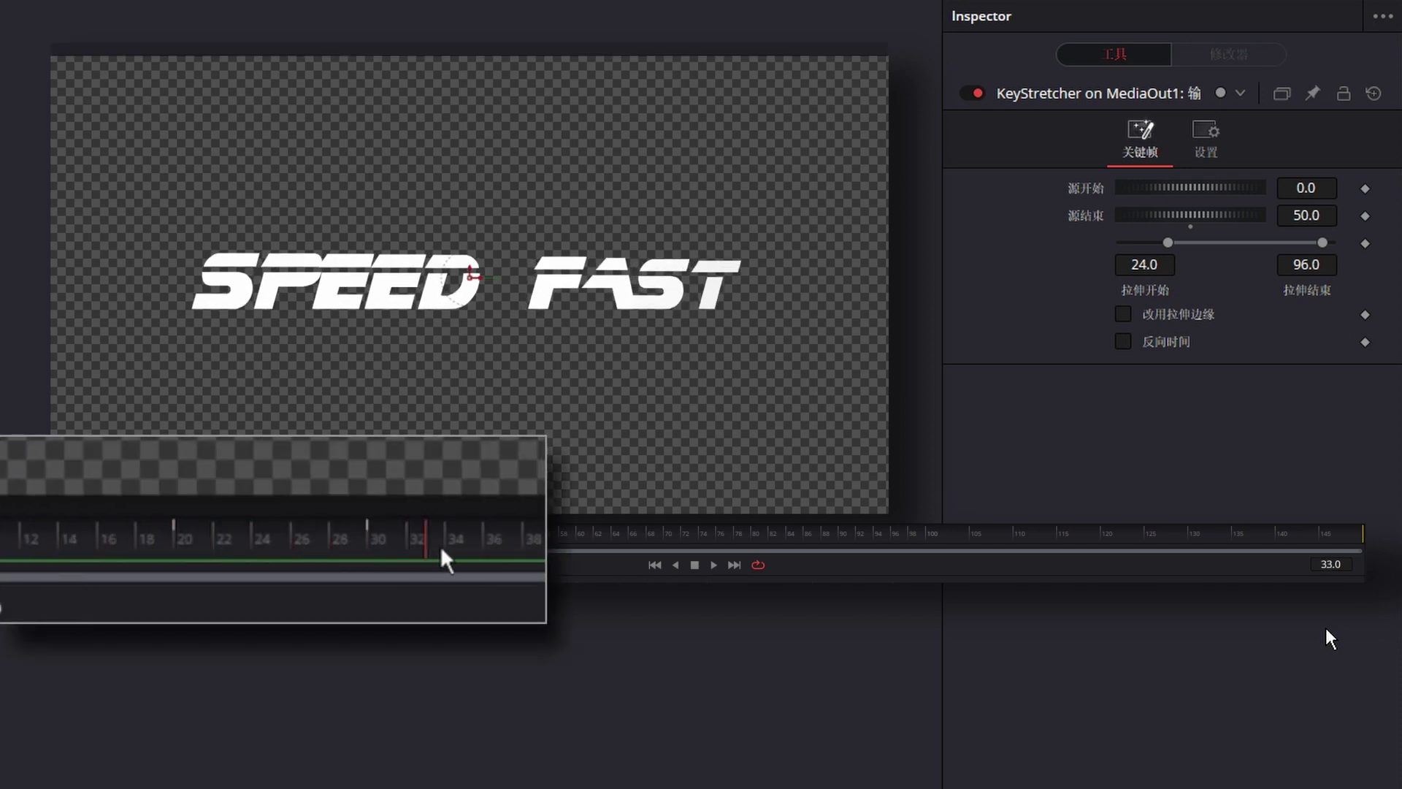
{"action": "left_click_drag", "start_coordinate": [446, 561], "coordinate": [212, 549]}
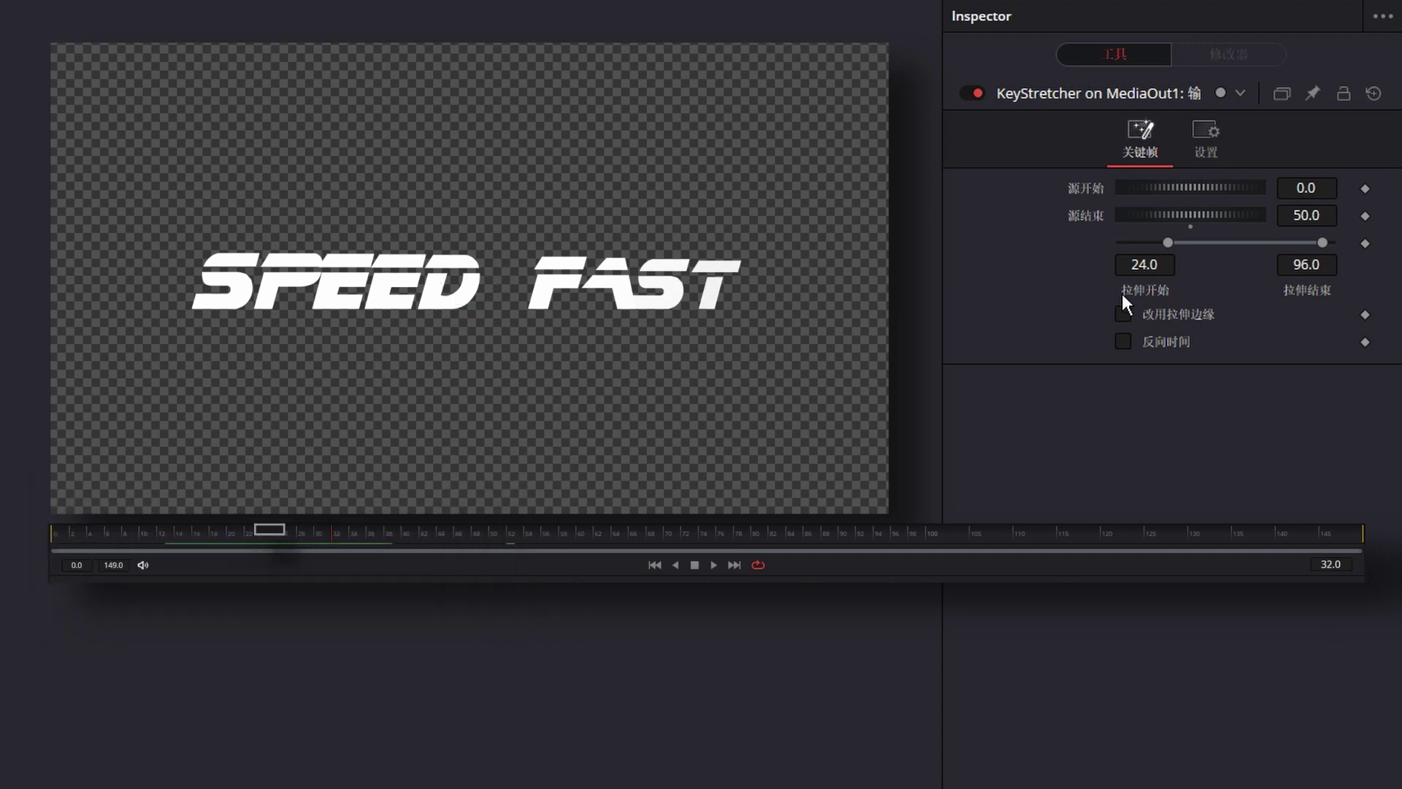
{"action": "left_click", "coordinate": [1307, 267]}
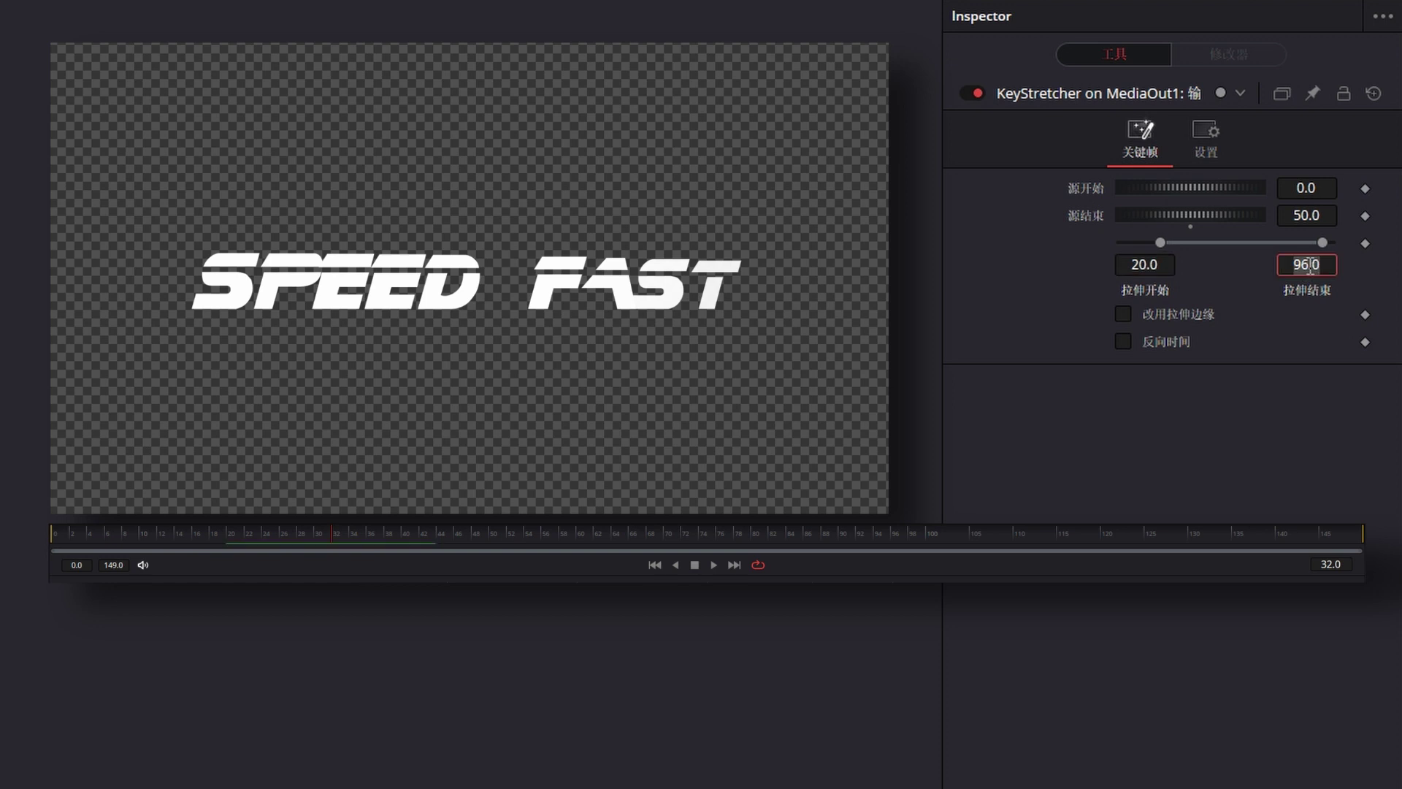
{"action": "type", "text": "30"}
{"action": "key", "text": "Return"}
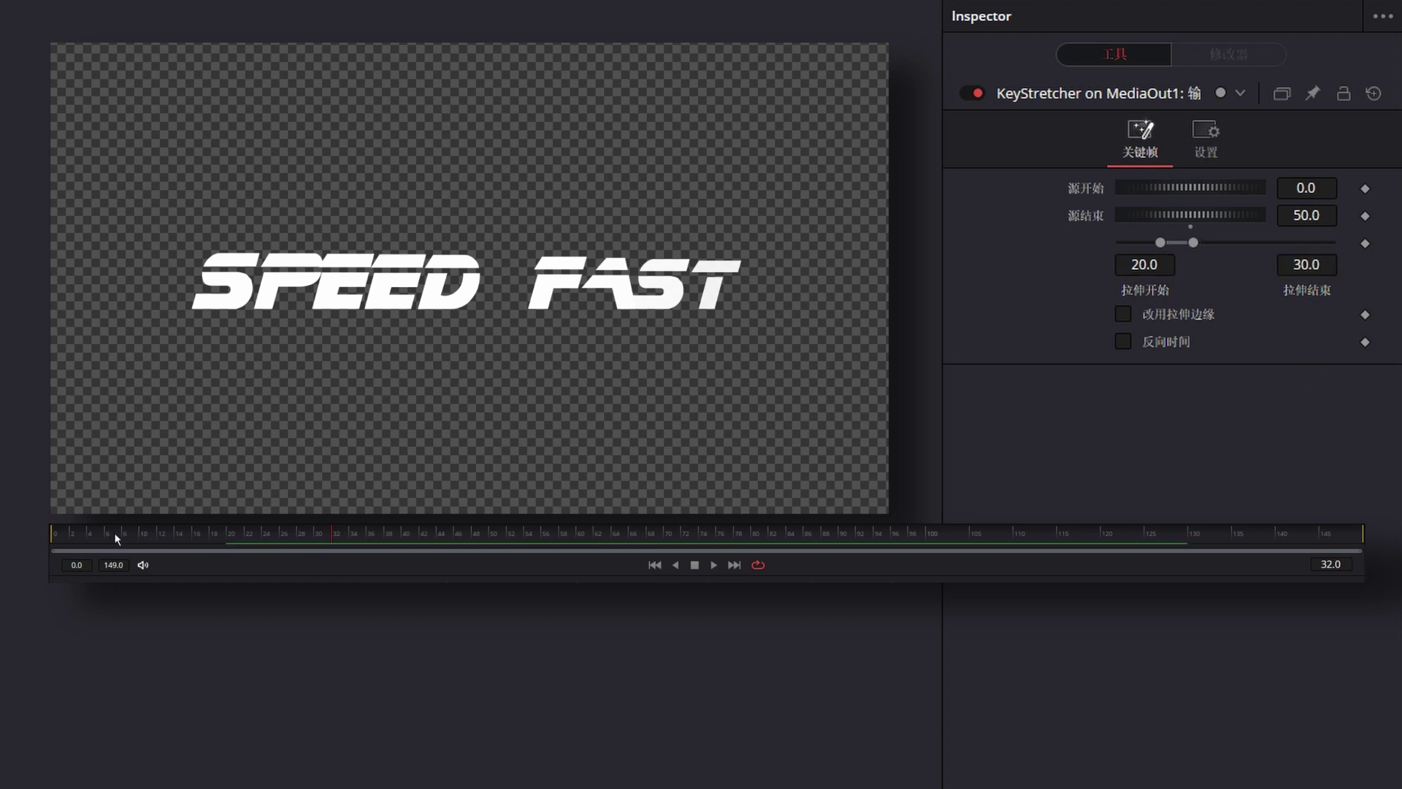
{"action": "left_click", "coordinate": [117, 539]}
{"action": "key", "text": "space"}
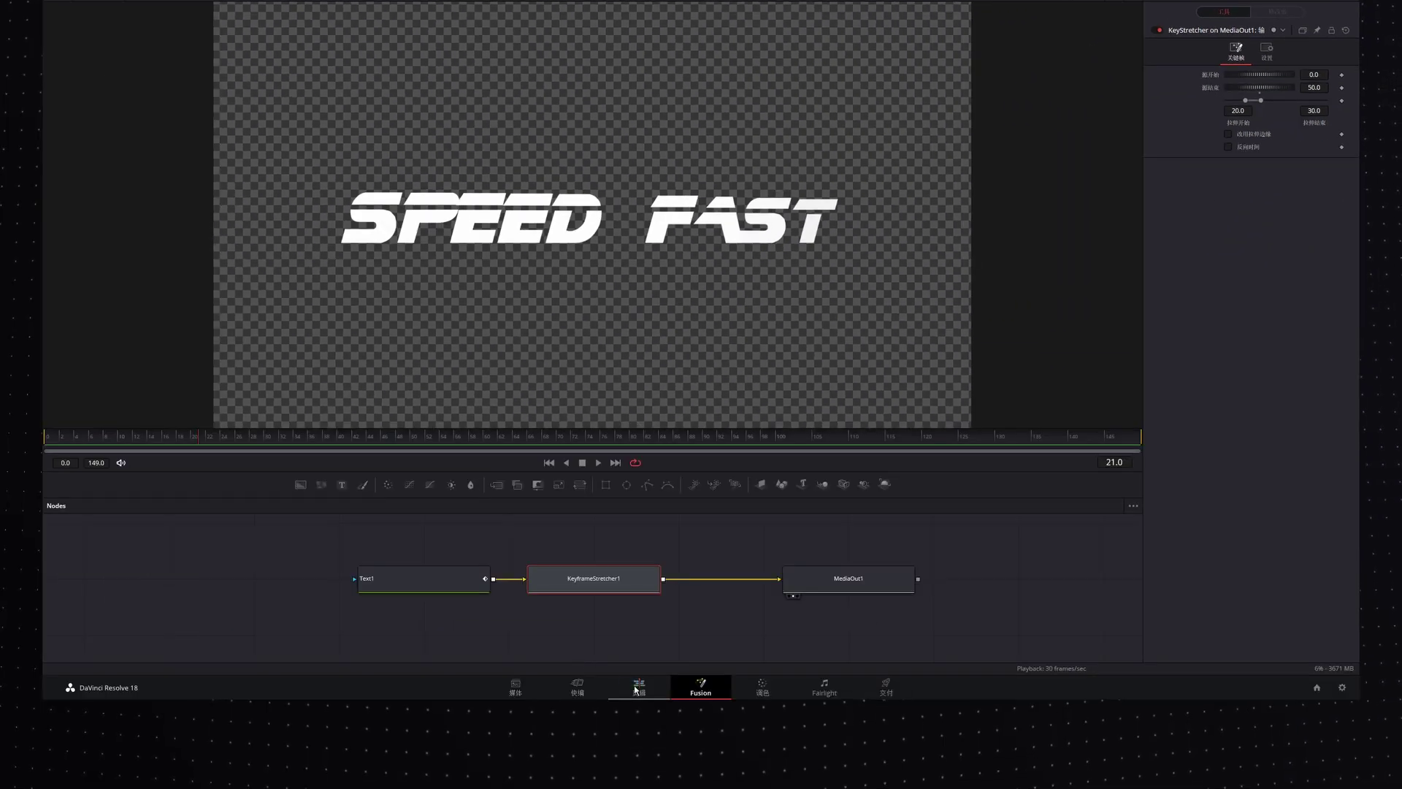
On the Edit timeline, shorten the SPEED FAST clip, scrub it, then stretch it well past six seconds
{"action": "left_click", "coordinate": [573, 756]}
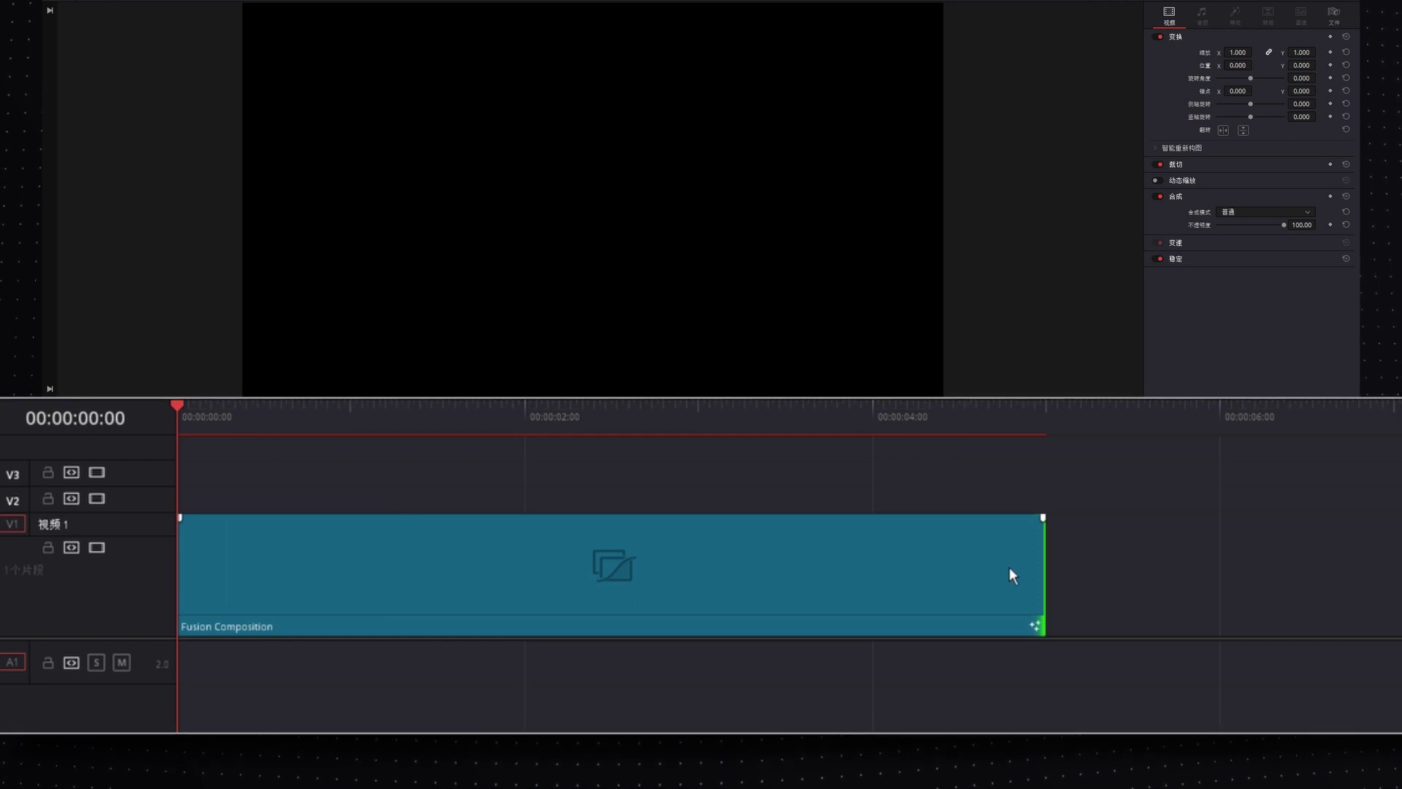
{"action": "left_click_drag", "start_coordinate": [1006, 573], "coordinate": [626, 573]}
{"action": "left_click_drag", "start_coordinate": [270, 415], "coordinate": [414, 423]}
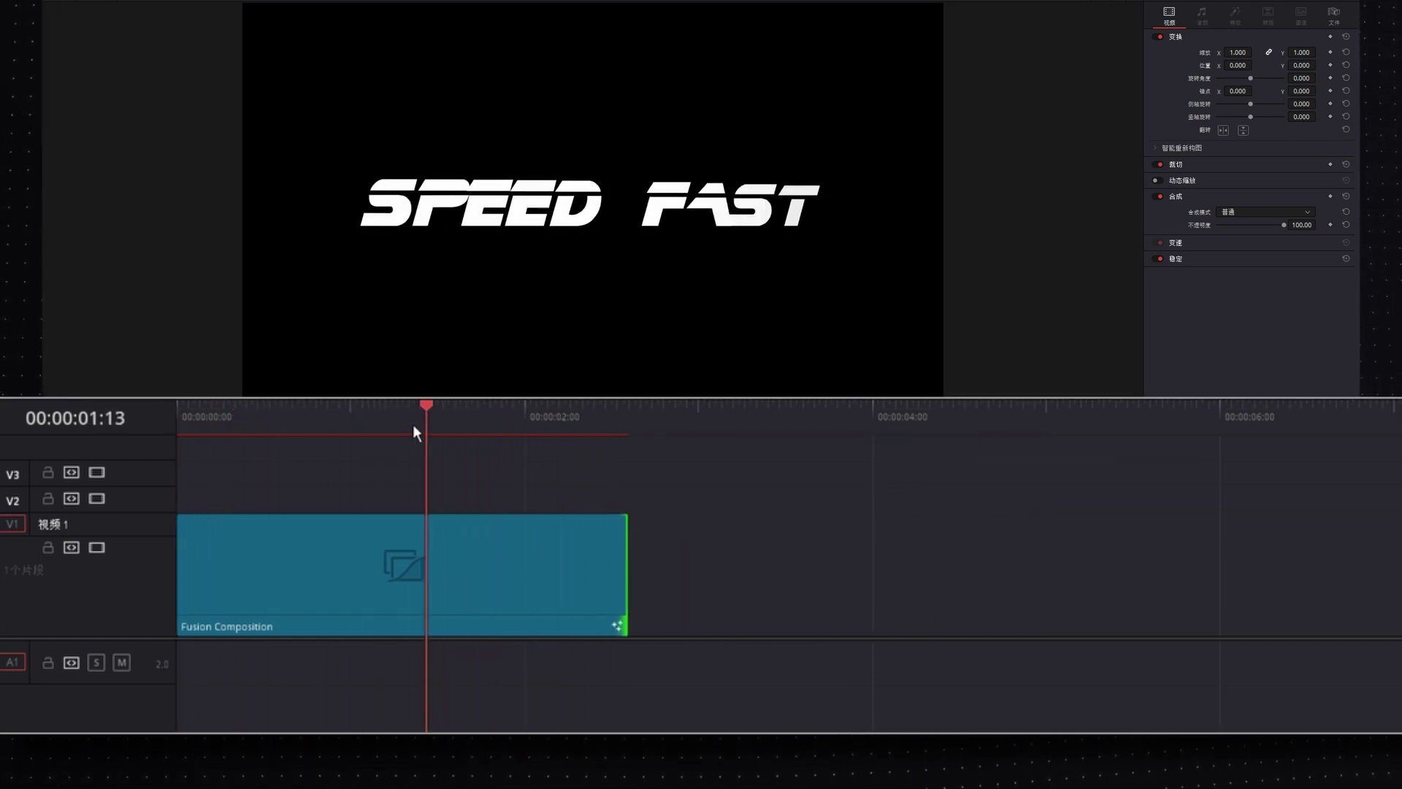
{"action": "left_click_drag", "start_coordinate": [623, 581], "coordinate": [1374, 584]}
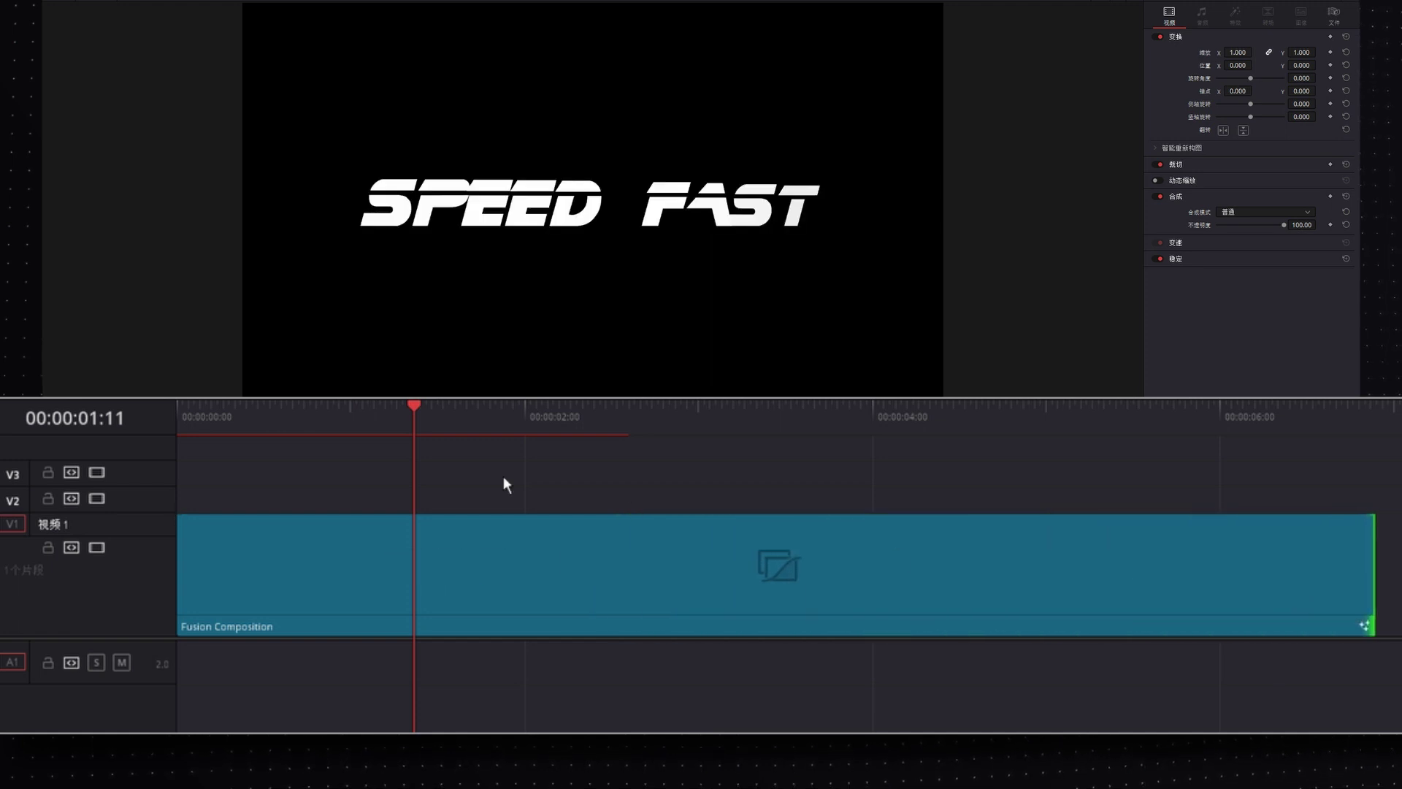
{"action": "mouse_move", "coordinate": [301, 420]}
{"action": "left_mouse_down"}
{"action": "mouse_move", "coordinate": [165, 424]}
{"action": "mouse_move", "coordinate": [1211, 422]}
{"action": "mouse_move", "coordinate": [774, 428]}
{"action": "left_mouse_up"}
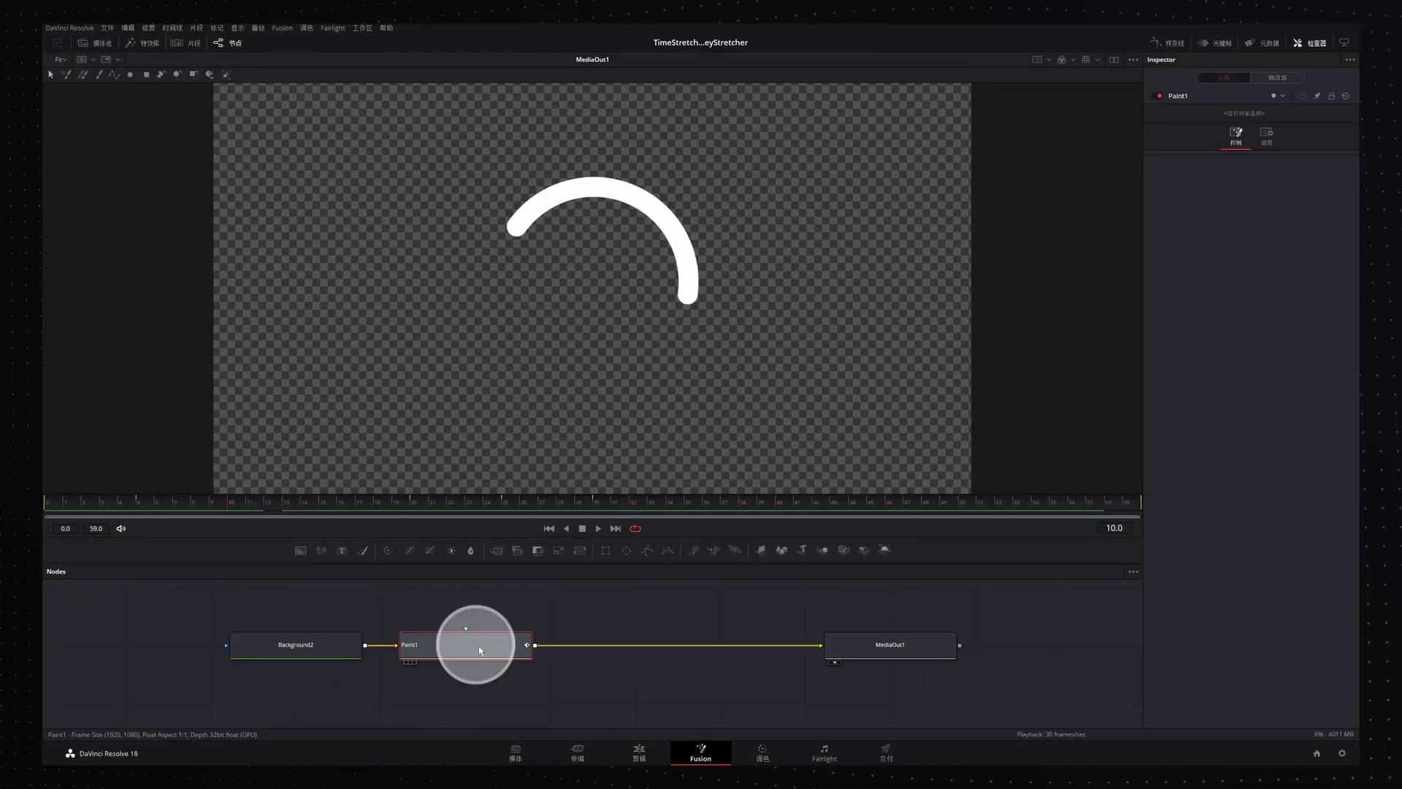
Insert a KeyStretcher node between Paint1 and MediaOut1 via the 'key' tool search
{"action": "key", "text": "shift+space"}
{"action": "type", "text": "key"}
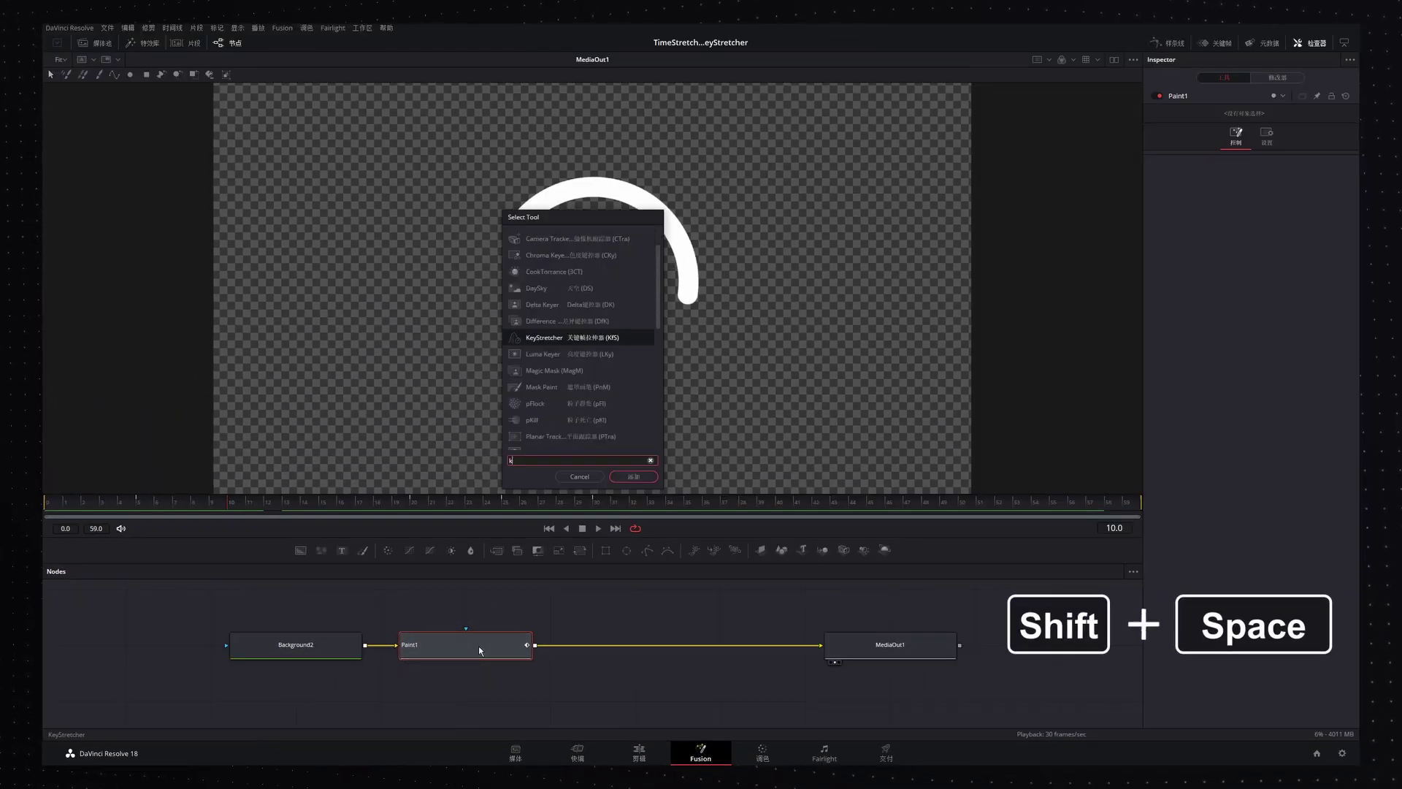
{"action": "left_click", "coordinate": [636, 475]}
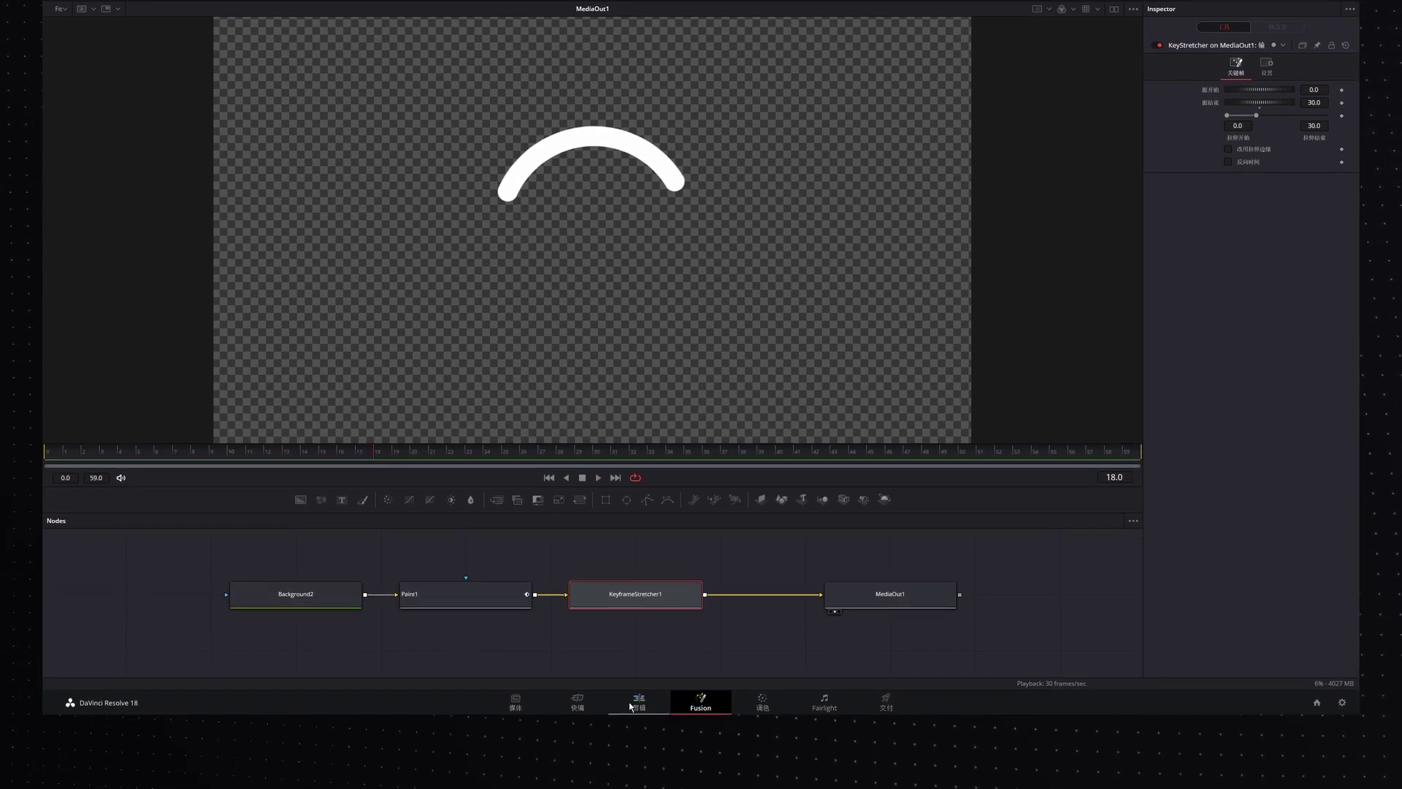
{"action": "left_click", "coordinate": [639, 687]}
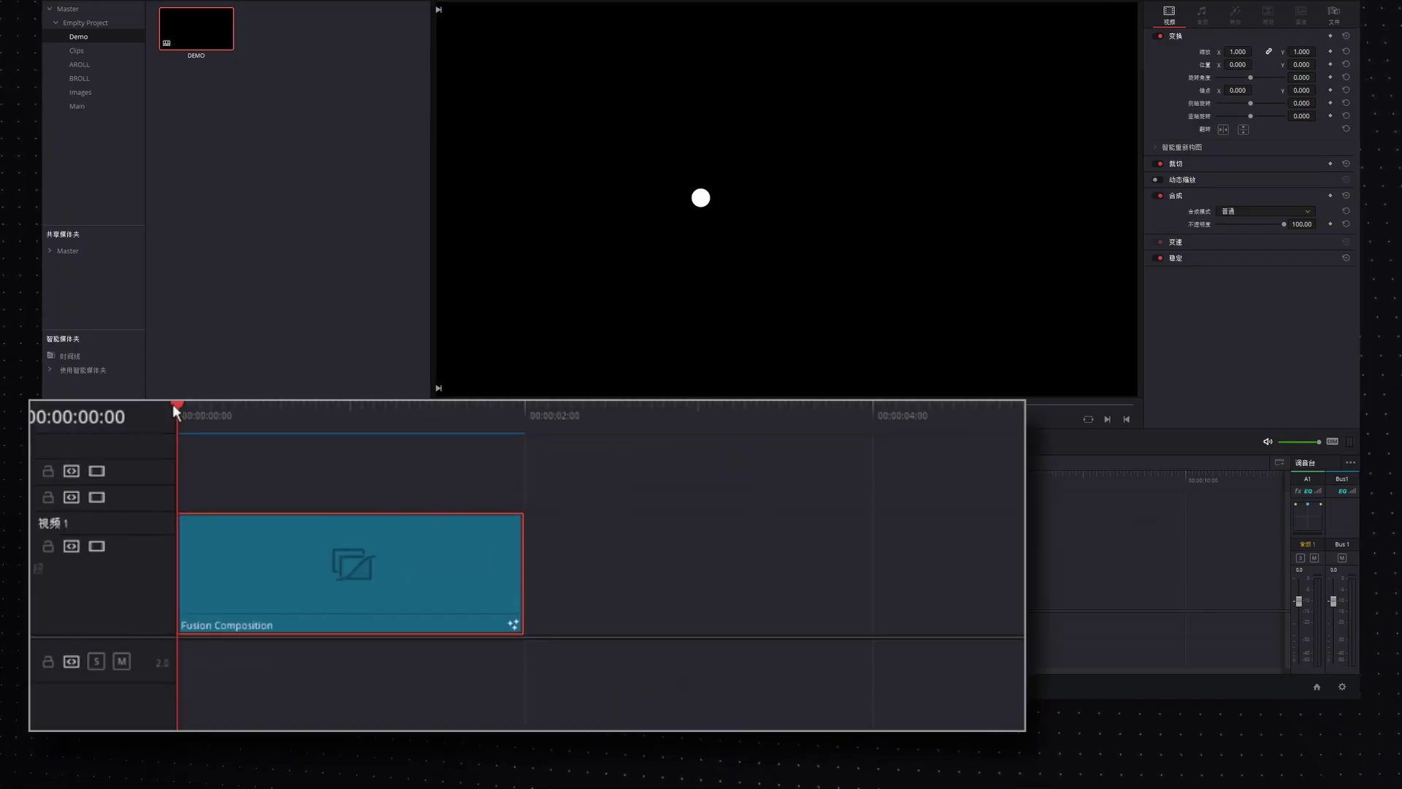
Lengthen the circle composition clip and play it from the start
{"action": "key", "text": "space"}
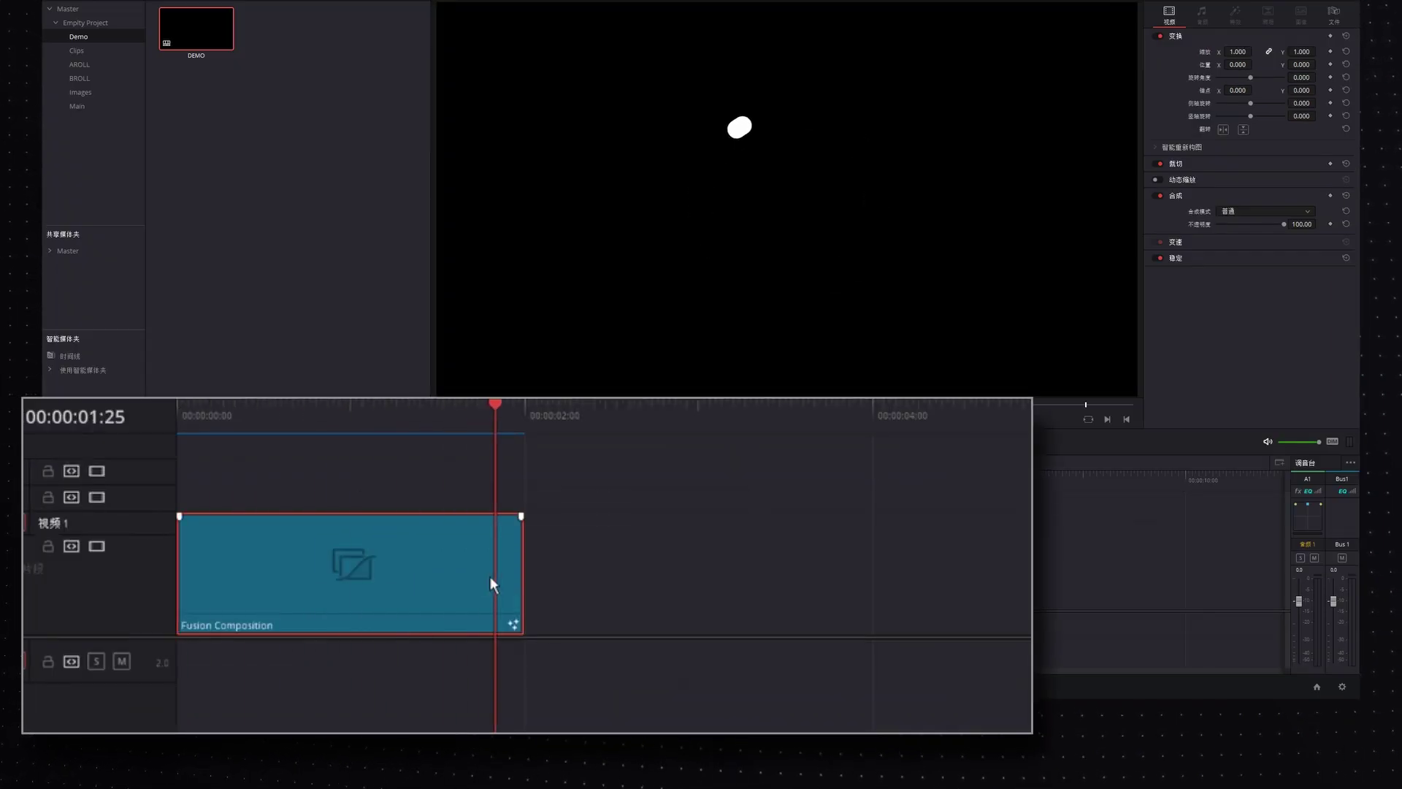
{"action": "left_click_drag", "start_coordinate": [516, 566], "coordinate": [981, 562]}
{"action": "left_click_drag", "start_coordinate": [424, 415], "coordinate": [160, 396]}
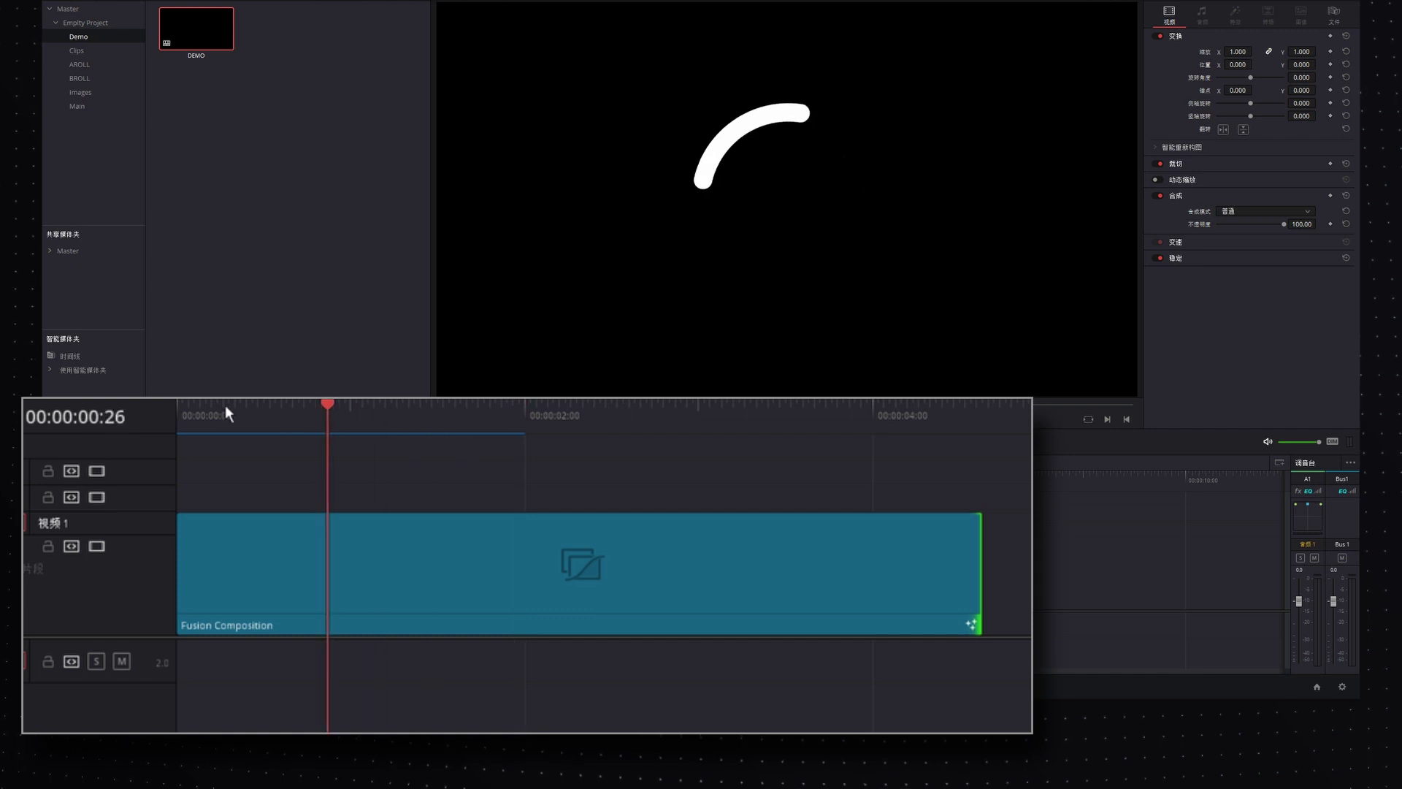
{"action": "key", "text": "space"}
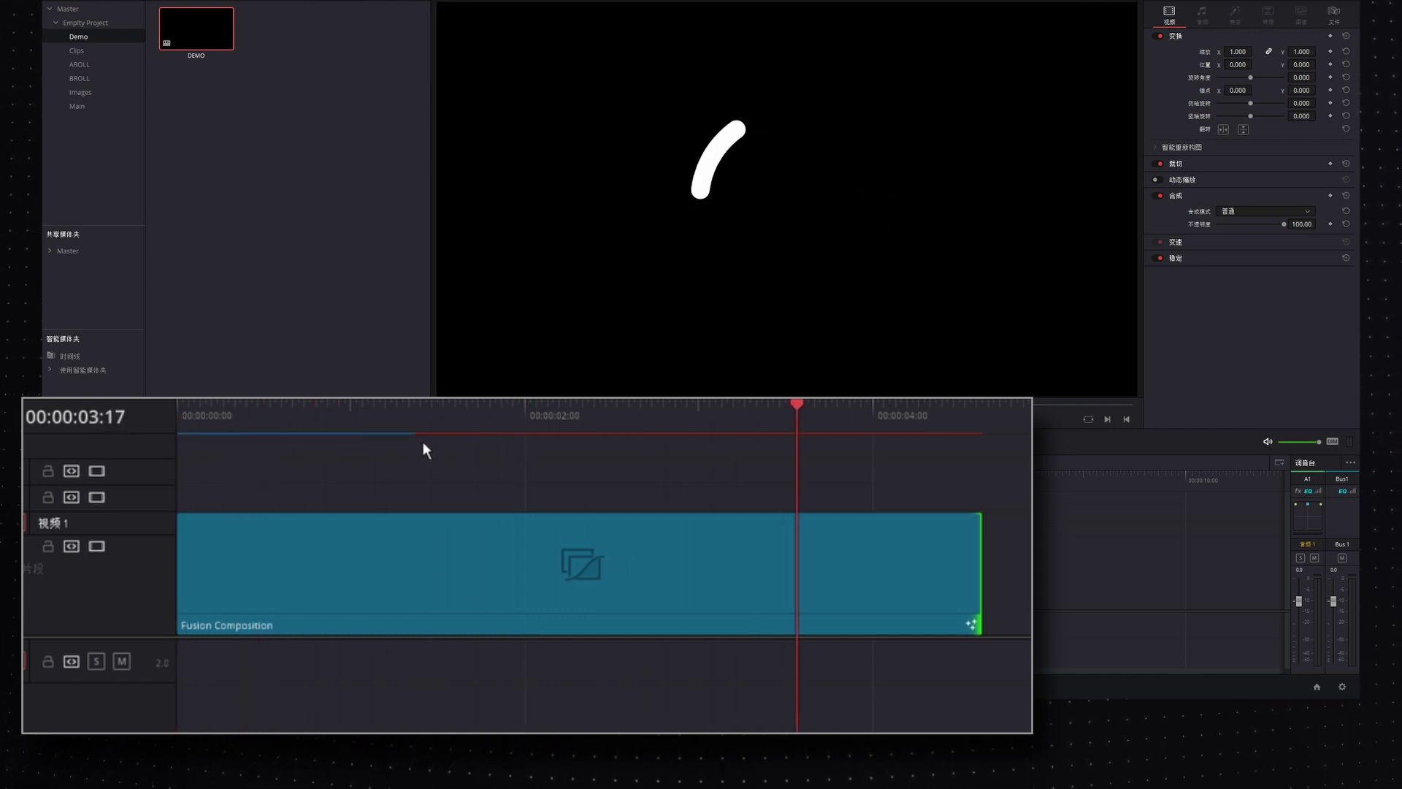
Trim the circle clip to about one second and replay its compressed ring draw-on
{"action": "left_click_drag", "start_coordinate": [981, 560], "coordinate": [350, 562]}
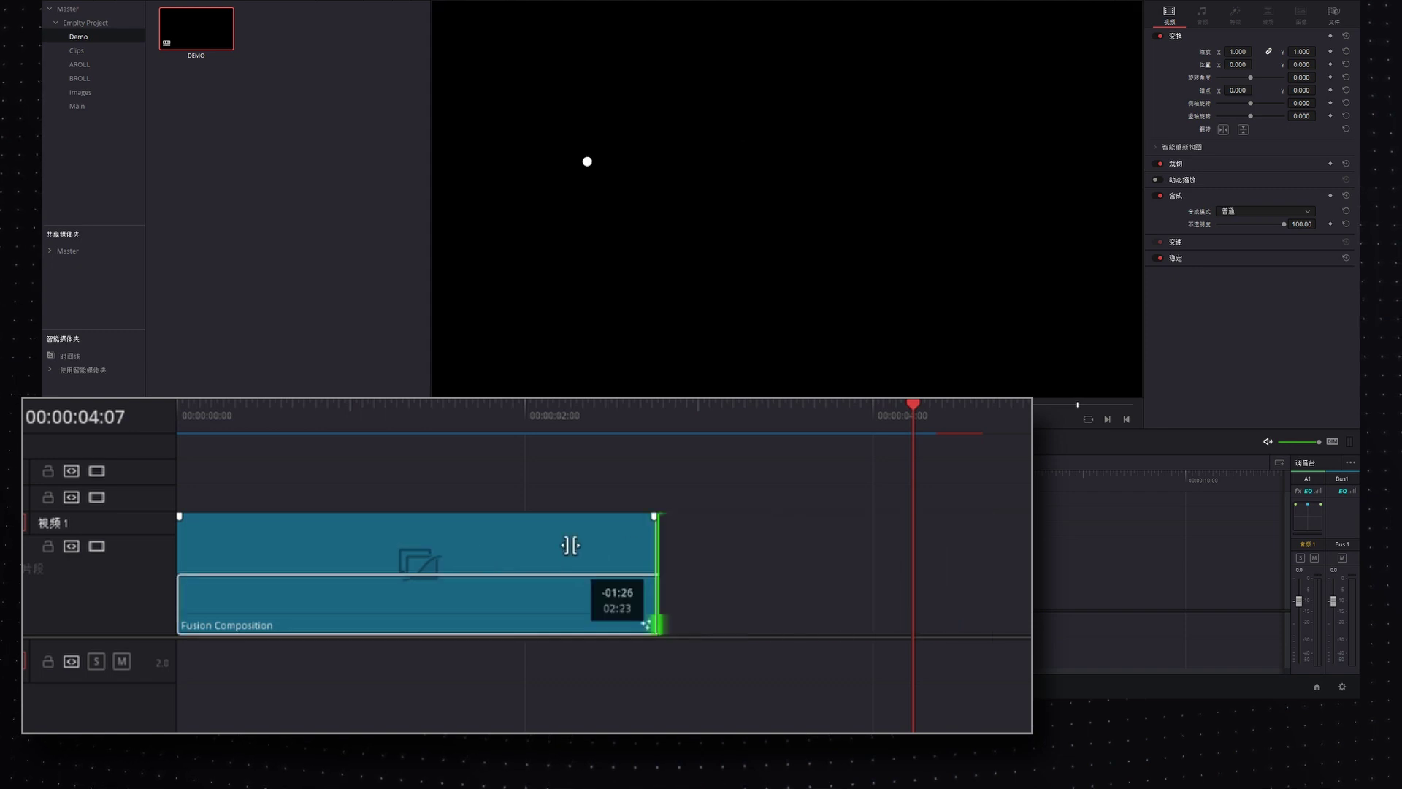
{"action": "key", "text": "space"}
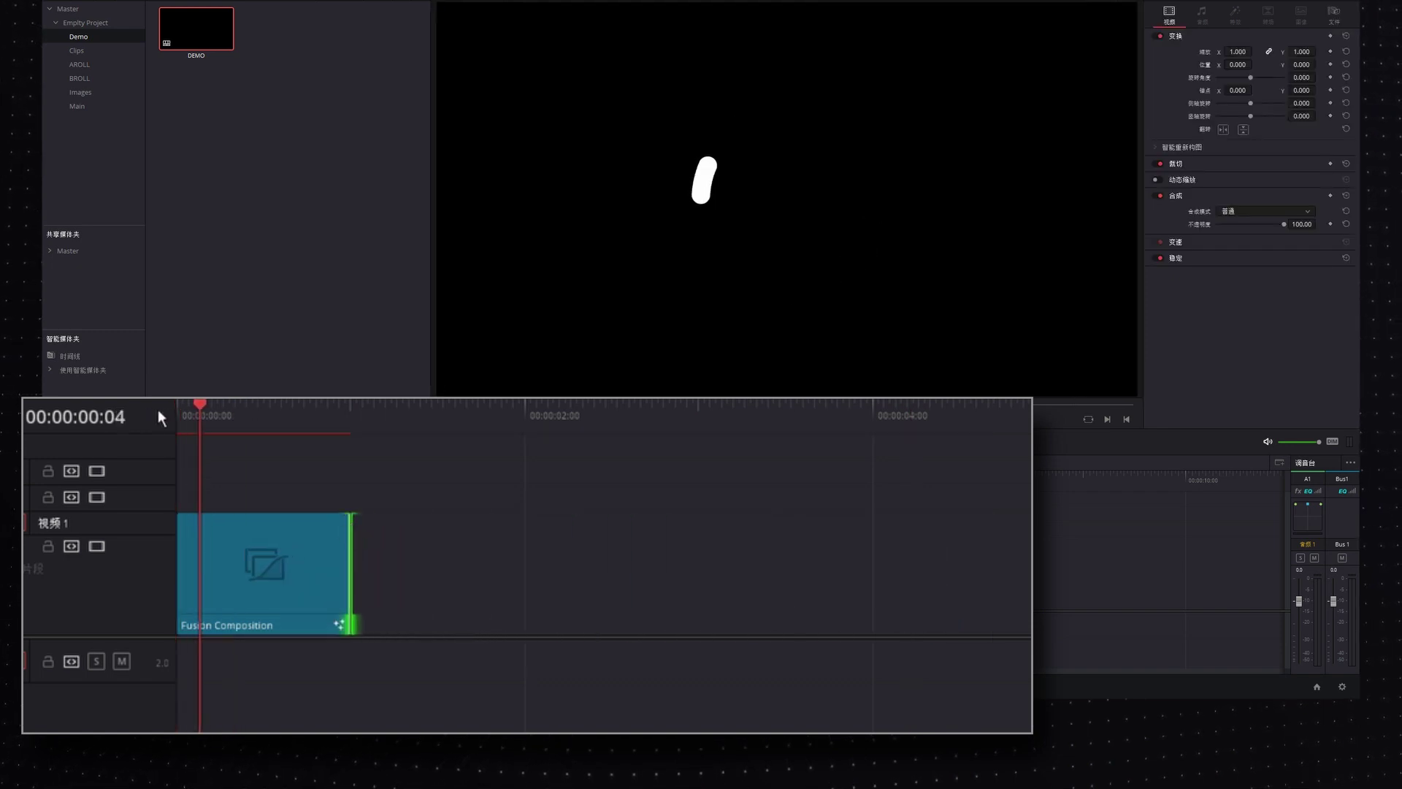
{"action": "key", "text": "space"}
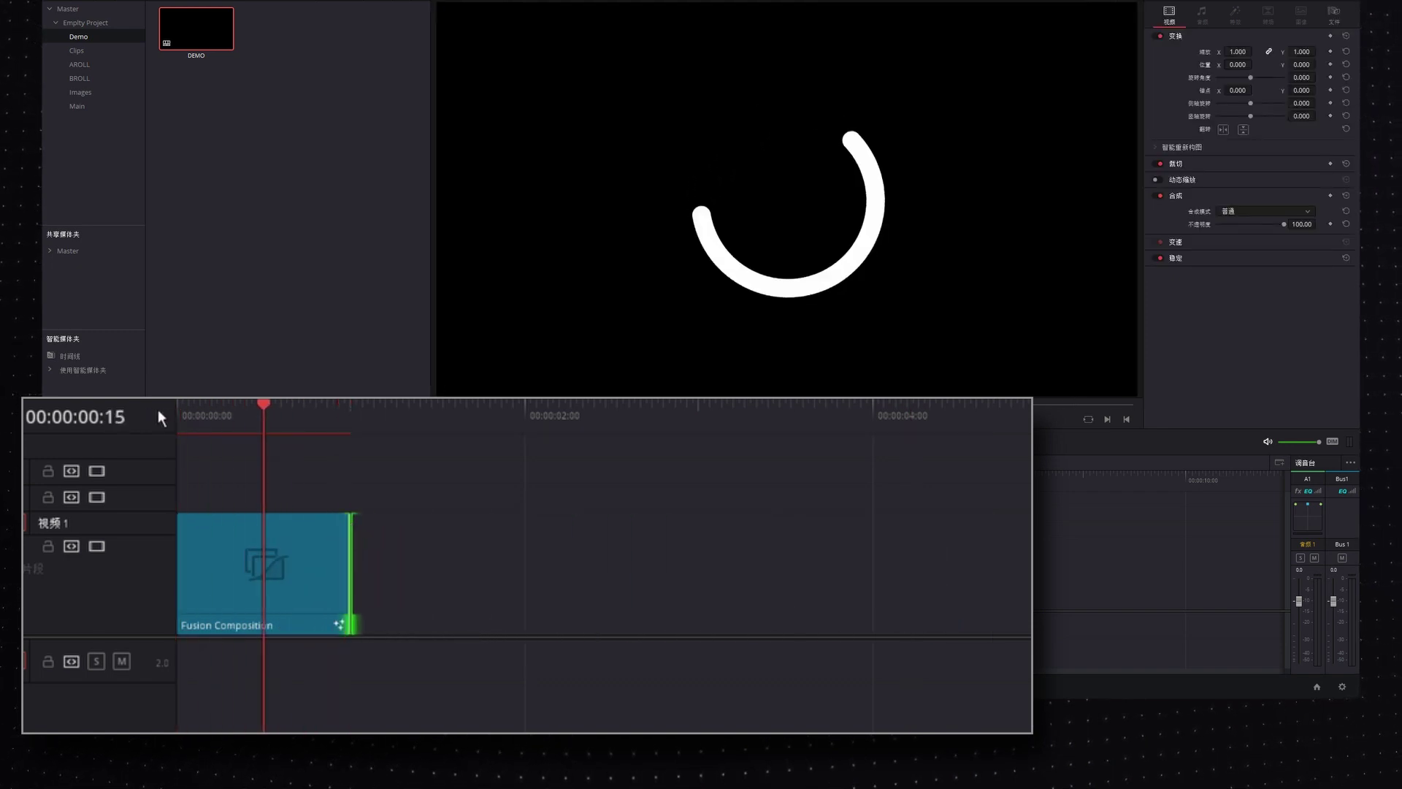